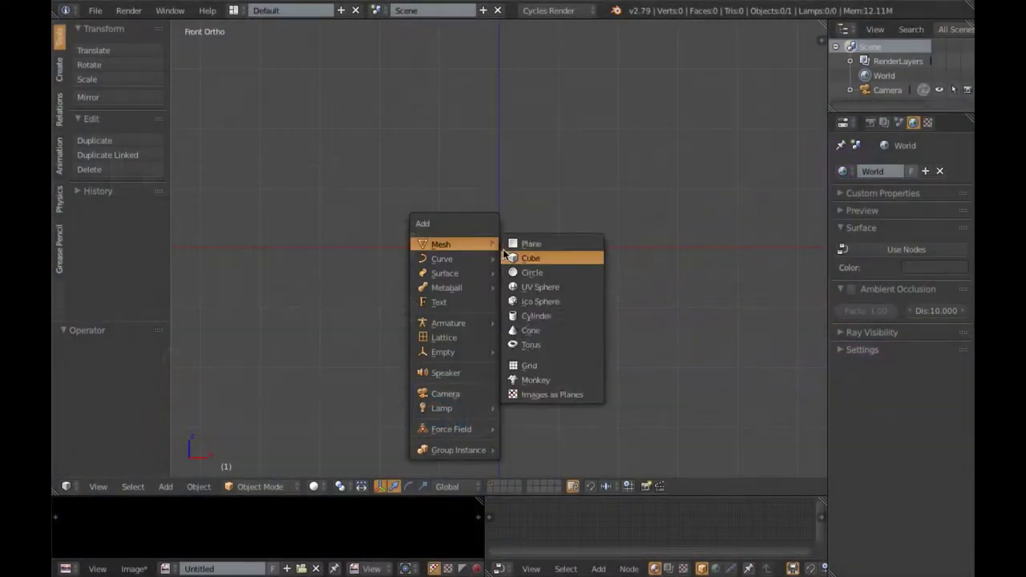
- Add a 32-vertex mesh circle of radius 1 at the scene origin
{"action": "left_click", "coordinate": [529, 256]}
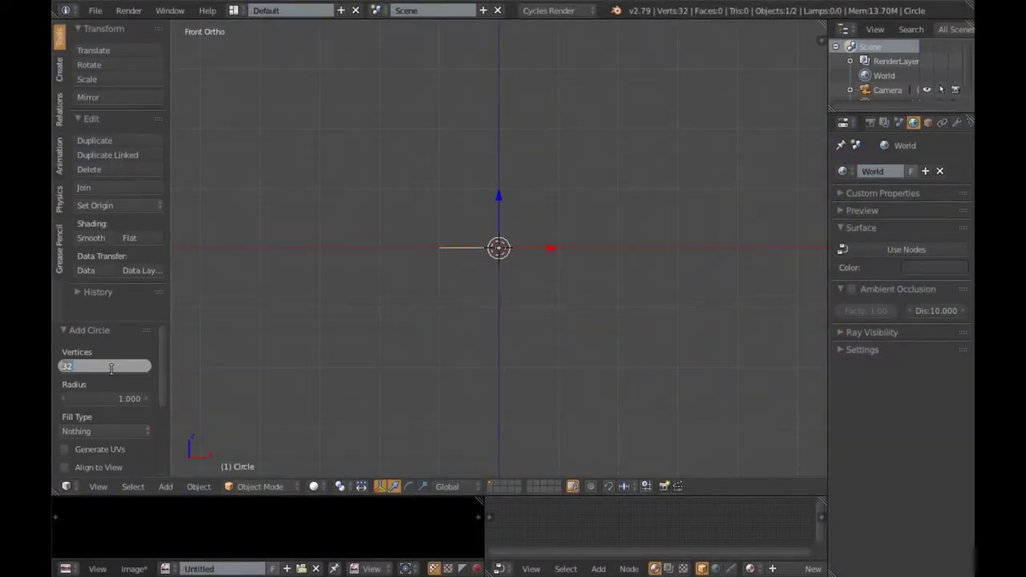
- In Edit Mode, extrude the circle upward and taper its top rings into a pointed cone
{"action": "key", "text": "Tab"}
{"action": "key", "text": "e"}
{"action": "key", "text": "ctrl+r"}
{"action": "left_click_drag", "start_coordinate": [377, 102], "coordinate": [649, 190]}
{"action": "key", "text": "s"}
{"action": "key", "text": "g"}
{"action": "key", "text": "b"}
{"action": "left_click_drag", "start_coordinate": [383, 206], "coordinate": [659, 233]}
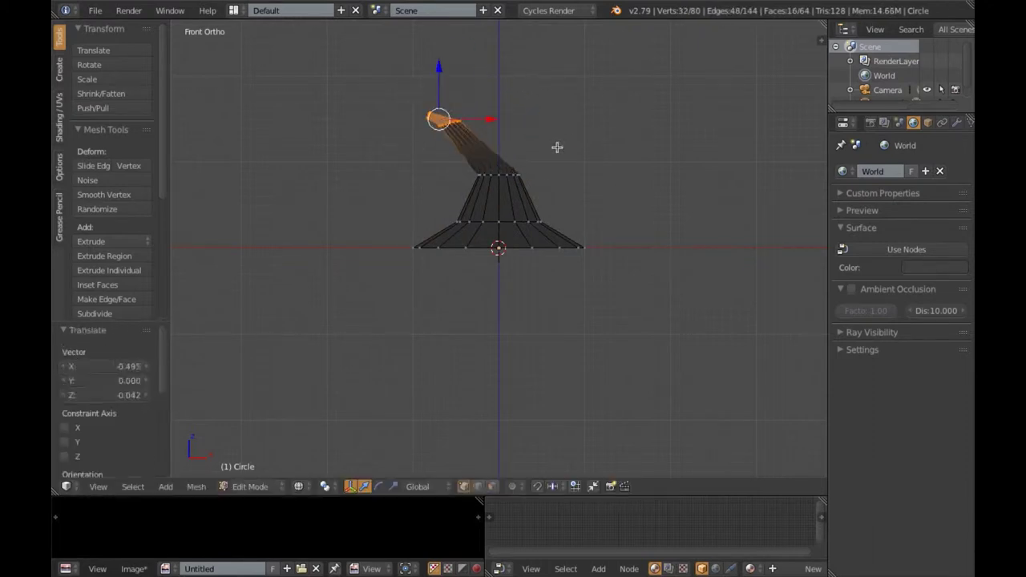
{"action": "key", "text": "a"}
- Extrude the bottom ring outward to form the hat's wide brim
{"action": "scroll", "coordinate": [393, 166], "scroll_direction": "up", "scroll_amount": 4}
{"action": "key", "text": "b"}
{"action": "left_click_drag", "start_coordinate": [297, 222], "coordinate": [665, 305]}
{"action": "key", "text": "e"}
{"action": "key", "text": "Tab"}
{"action": "key", "text": "Tab"}
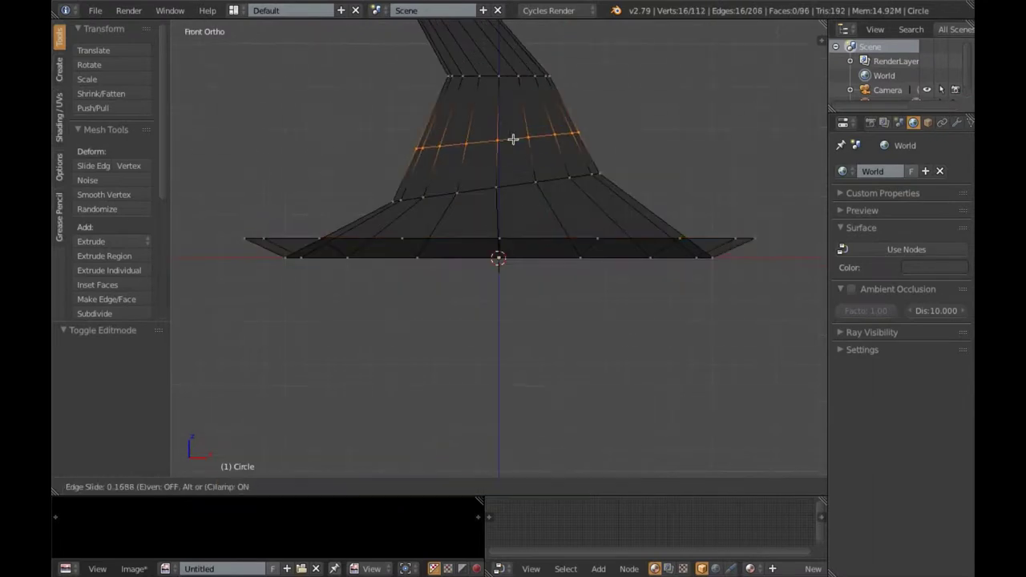
- Select the whole hat mesh and add a Solidify modifier to give it thickness
{"action": "left_click", "coordinate": [513, 141]}
{"action": "key", "text": "a"}
{"action": "middle_click_drag", "start_coordinate": [513, 141], "coordinate": [568, 245]}
{"action": "key", "text": "ctrl+space"}
{"action": "key", "text": "a"}
{"action": "key", "text": "u"}
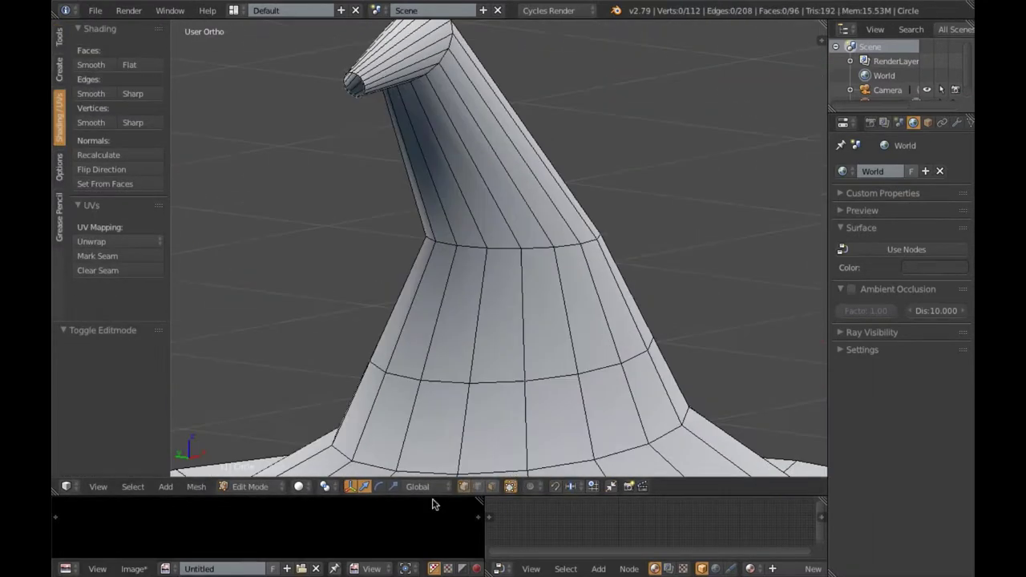
{"action": "left_click", "coordinate": [861, 171]}
{"action": "left_click", "coordinate": [669, 392]}
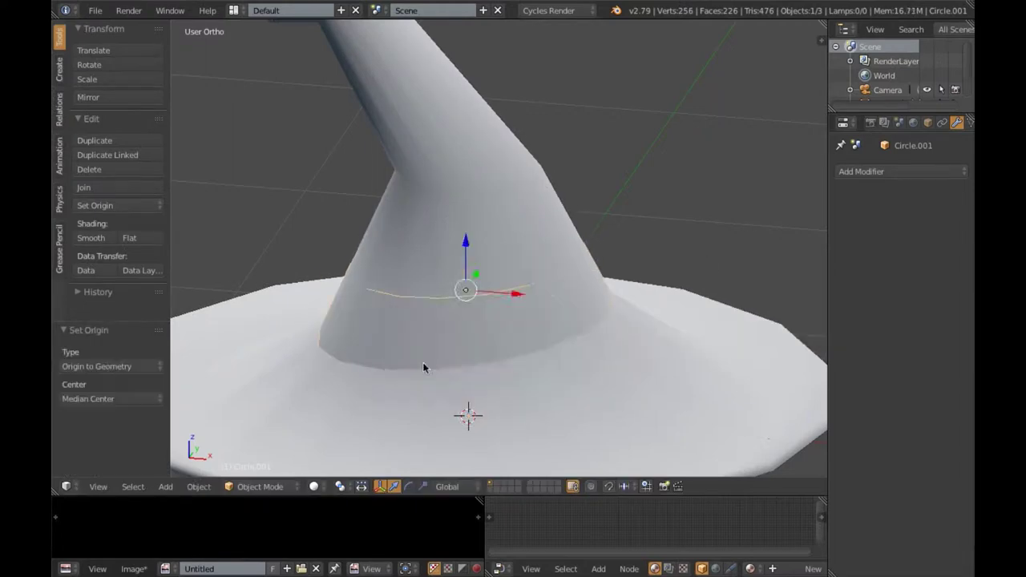
- Add a Solidify modifier to the band ring and scale it to fit the hat
{"action": "left_click", "coordinate": [885, 171]}
{"action": "left_click", "coordinate": [677, 395]}
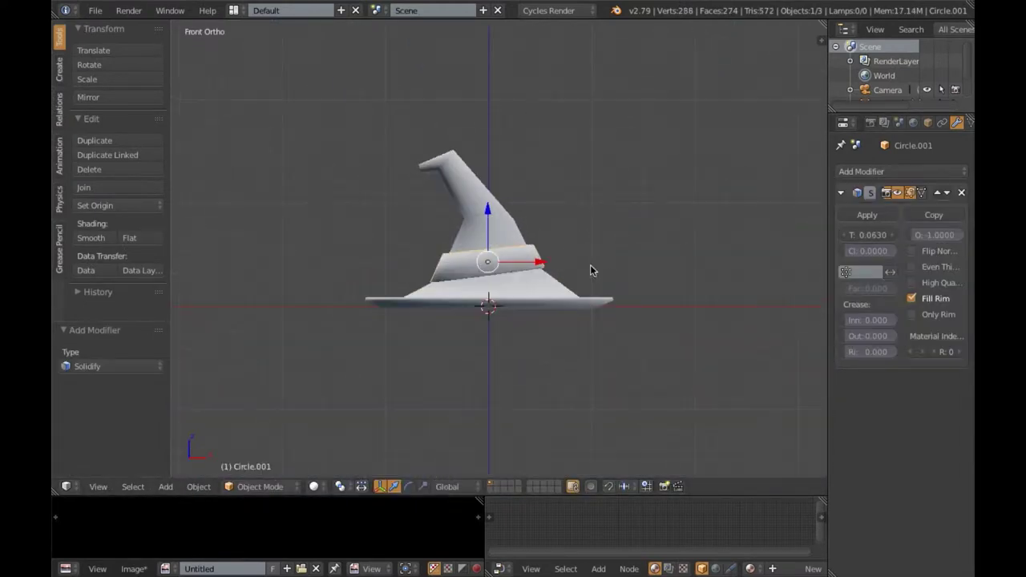
{"action": "key", "text": "s"}
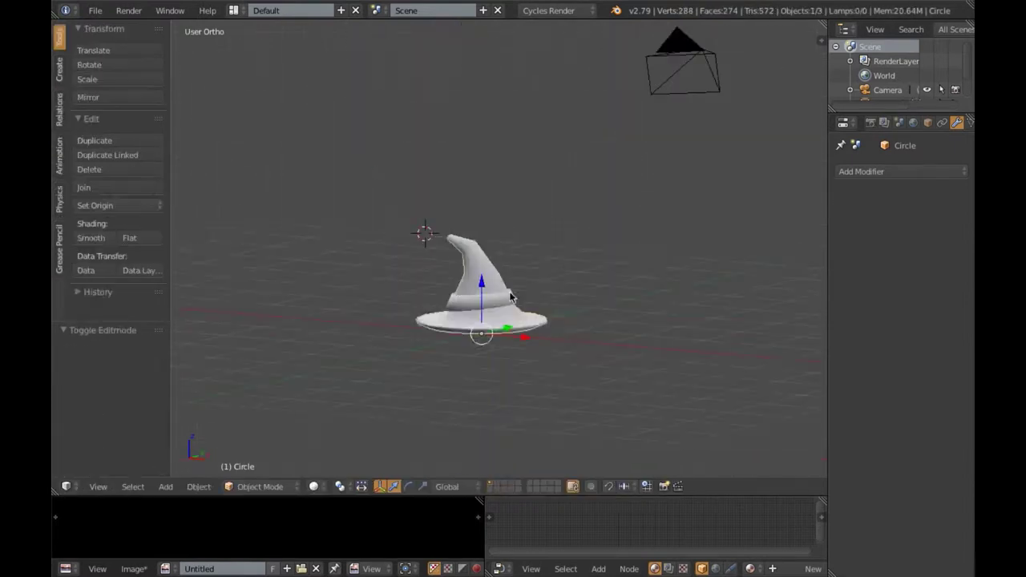
- Pull brim vertices in front and side views to make the brim wavy
{"action": "middle_click_drag", "start_coordinate": [530, 366], "coordinate": [389, 367]}
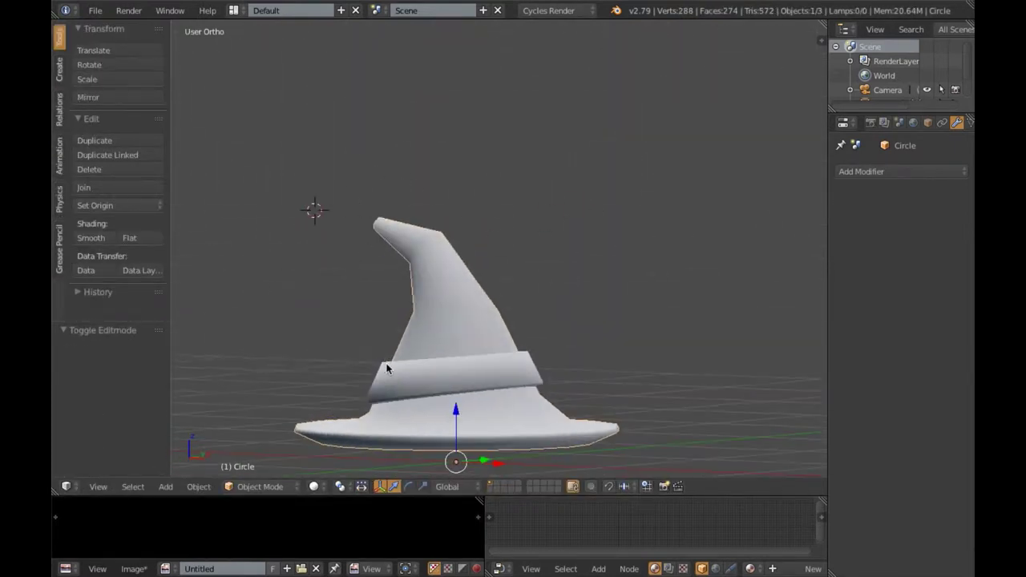
{"action": "key", "text": "a"}
{"action": "key", "text": "KP_1"}
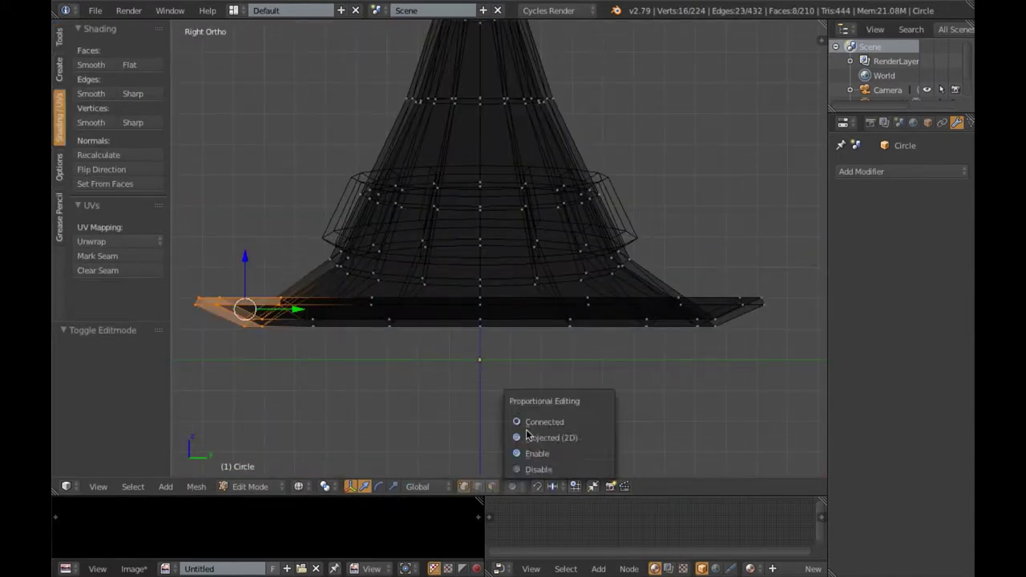
{"action": "key", "text": "g"}
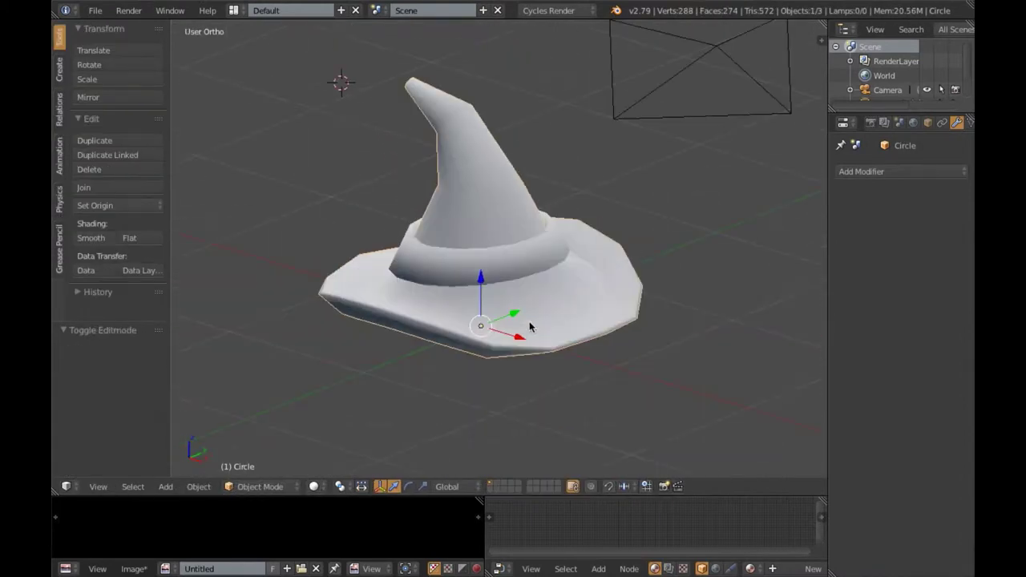
{"action": "key", "text": "KP_3"}
{"action": "key", "text": "shift+a"}
- Make a buckle frame: plane rotated 90° on Z, stretched along Y, inset, inner face deleted
{"action": "left_click", "coordinate": [479, 293]}
{"action": "type", "text": "rz90"}
{"action": "key", "text": "Return"}
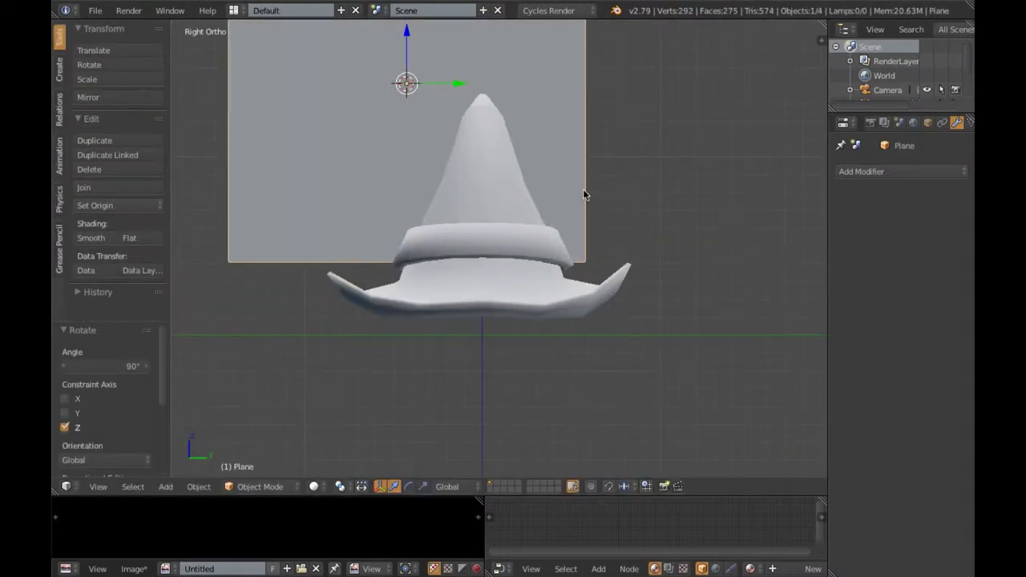
{"action": "key", "text": "Tab"}
{"action": "key", "text": "s"}
{"action": "key", "text": "y"}
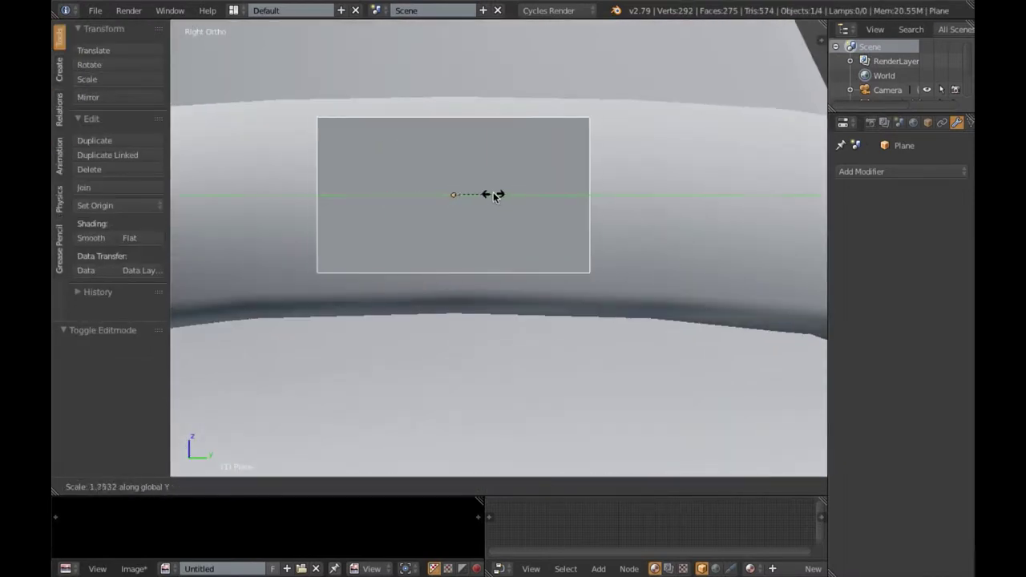
{"action": "left_click", "coordinate": [497, 197]}
{"action": "key", "text": "Tab"}
{"action": "key", "text": "i"}
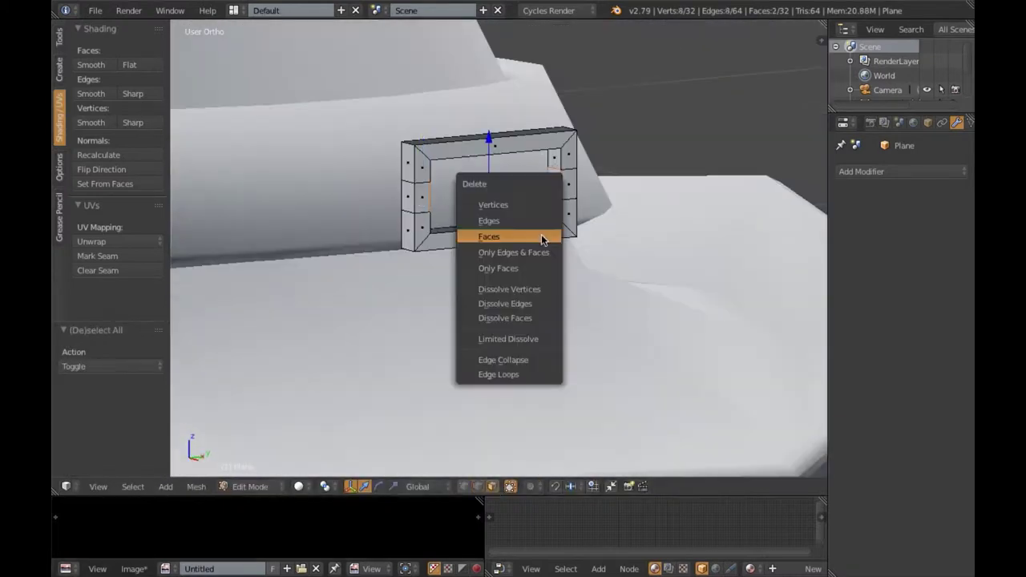
{"action": "left_click", "coordinate": [542, 239]}
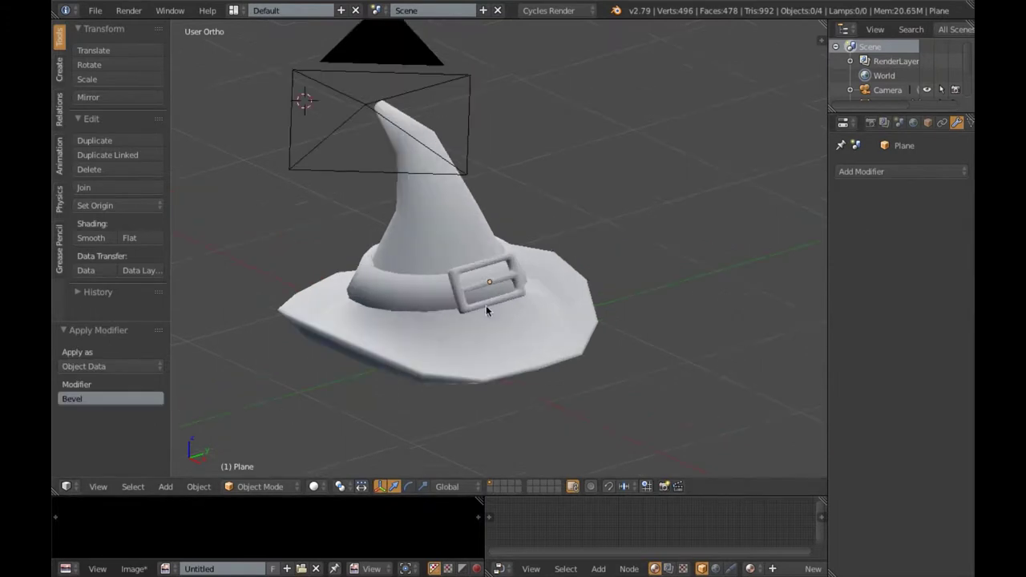
{"action": "right_click", "coordinate": [472, 303]}
{"action": "scroll", "coordinate": [472, 302], "scroll_direction": "up", "scroll_amount": 4}
- Unwrap the buckle with Smart UV Project in Edit Mode
{"action": "key", "text": "Tab"}
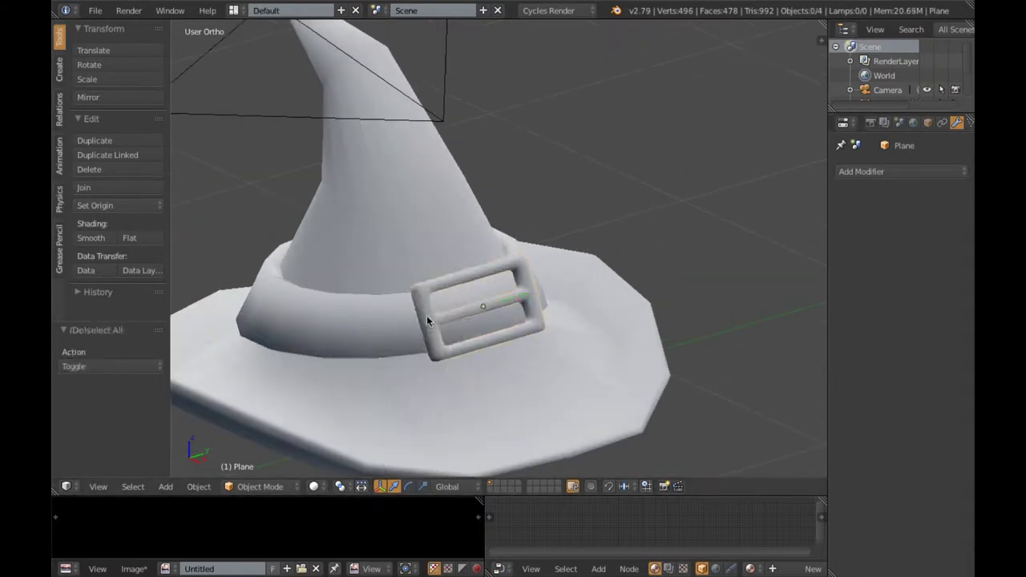
{"action": "key", "text": "u"}
{"action": "left_click", "coordinate": [480, 440]}
- Create a new gold-filled 512×1024 image named clasp
{"action": "left_click", "coordinate": [170, 568]}
{"action": "left_click", "coordinate": [195, 551]}
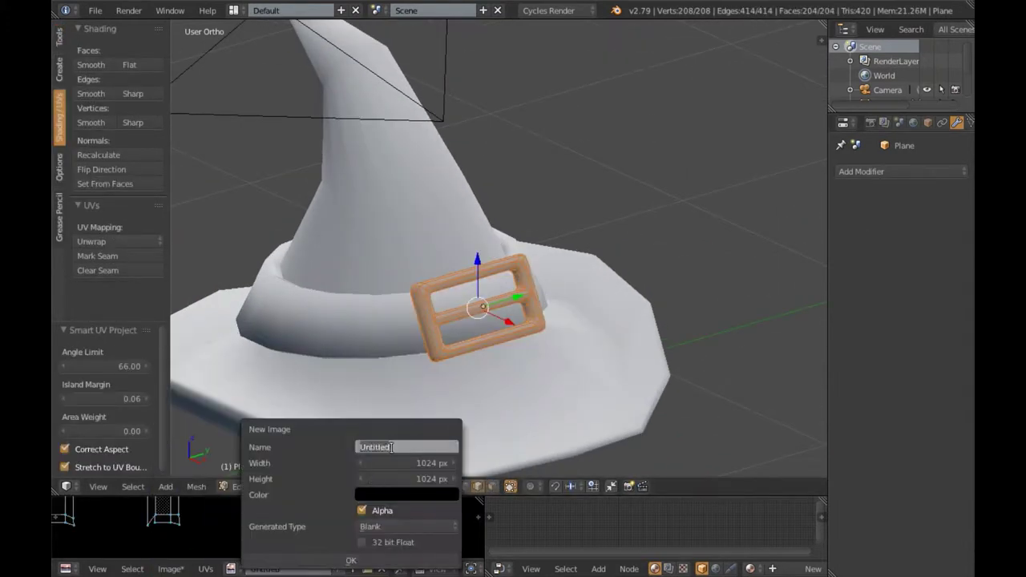
{"action": "left_click", "coordinate": [407, 495]}
{"action": "left_click_drag", "start_coordinate": [426, 443], "coordinate": [405, 444]}
{"action": "left_click", "coordinate": [428, 462]}
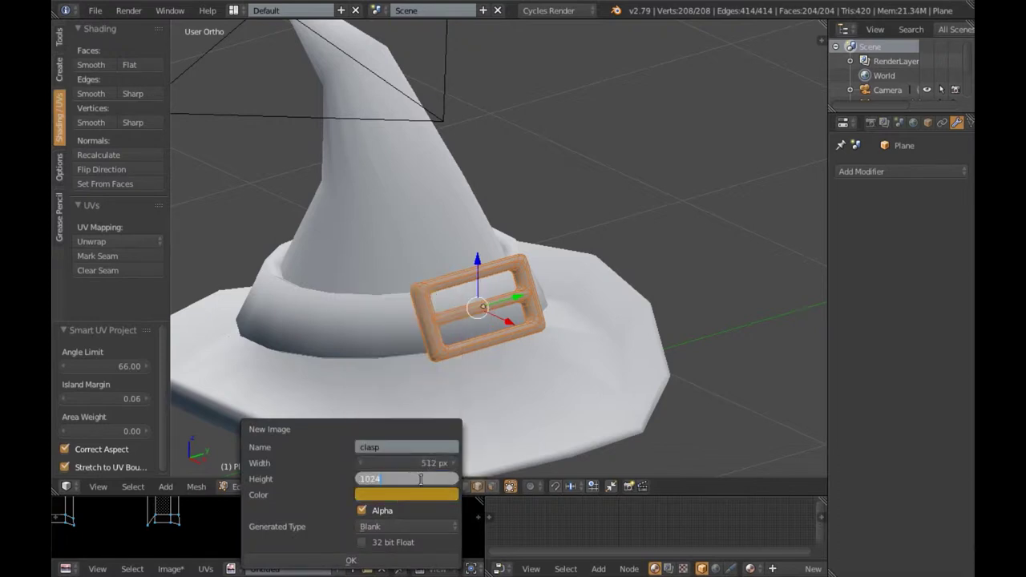
{"action": "left_click", "coordinate": [351, 560]}
- Fit the clasp image in full-screen view and enlarge the buckle's UV islands
{"action": "key", "text": "shift+space"}
{"action": "key", "text": "Home"}
{"action": "key", "text": "s"}
{"action": "key", "text": "l"}
{"action": "key", "text": "s"}
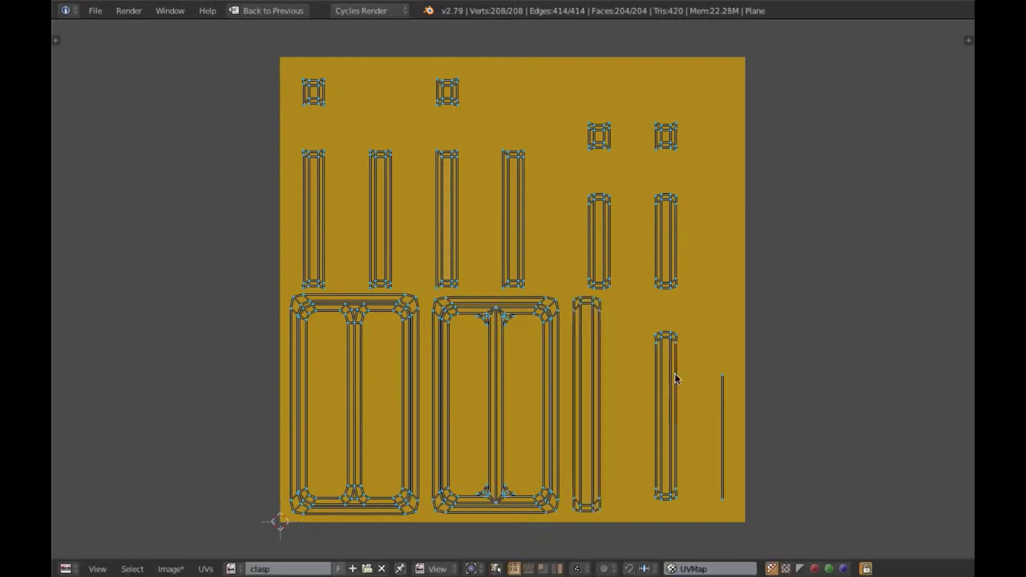
{"action": "left_click", "coordinate": [801, 294]}
- Move, enlarge and rotate the remaining UV islands 90° into the empty space
{"action": "key", "text": "l"}
{"action": "key", "text": "s"}
{"action": "left_click", "coordinate": [548, 215]}
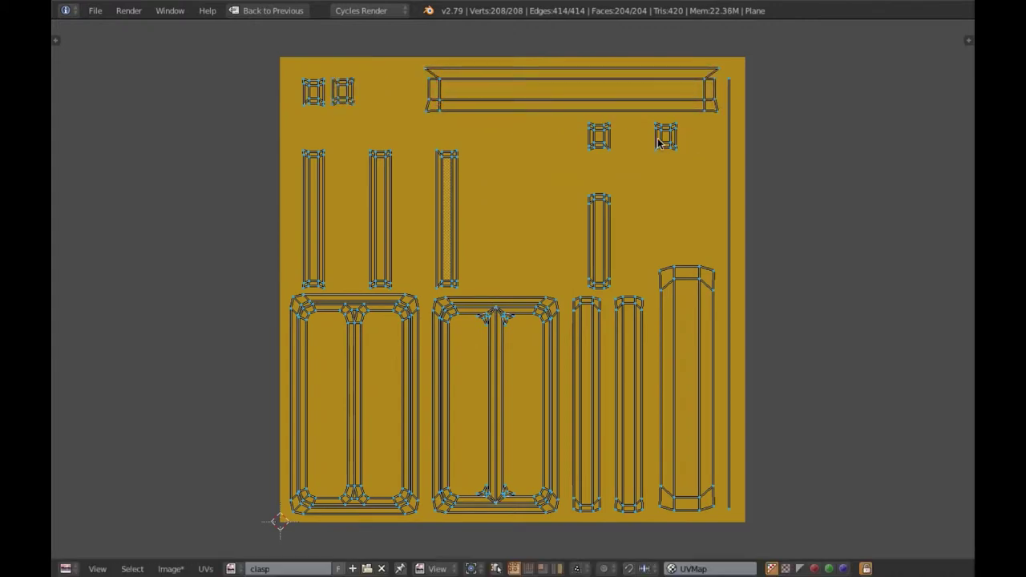
{"action": "type", "text": "r90"}
{"action": "key", "text": "BackSpace"}
{"action": "key", "text": "BackSpace"}
{"action": "left_click", "coordinate": [702, 150]}
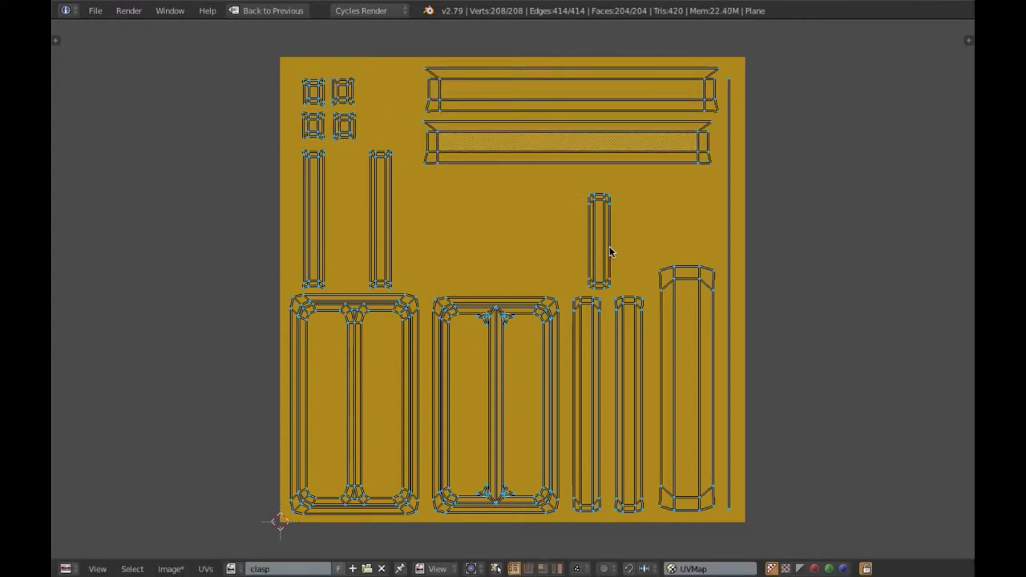
{"action": "key", "text": "Return"}
{"action": "key", "text": "s"}
{"action": "left_click", "coordinate": [654, 198]}
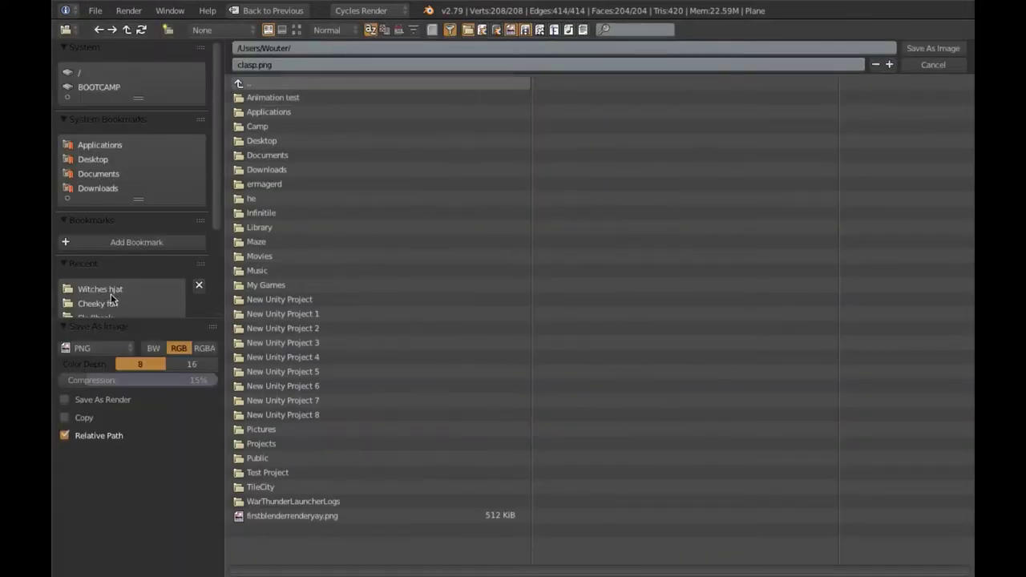
- Save the texture as clasp.png in the witch hat folder and save the project
{"action": "left_click", "coordinate": [101, 288]}
{"action": "left_click", "coordinate": [245, 64]}
{"action": "left_click", "coordinate": [934, 49]}
{"action": "key", "text": "a"}
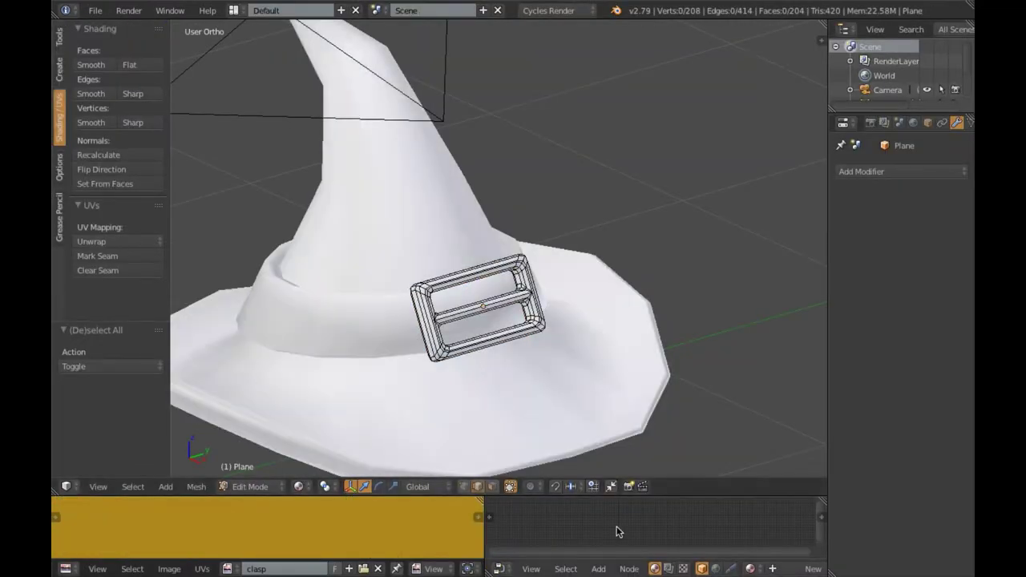
{"action": "key", "text": "ctrl+s"}
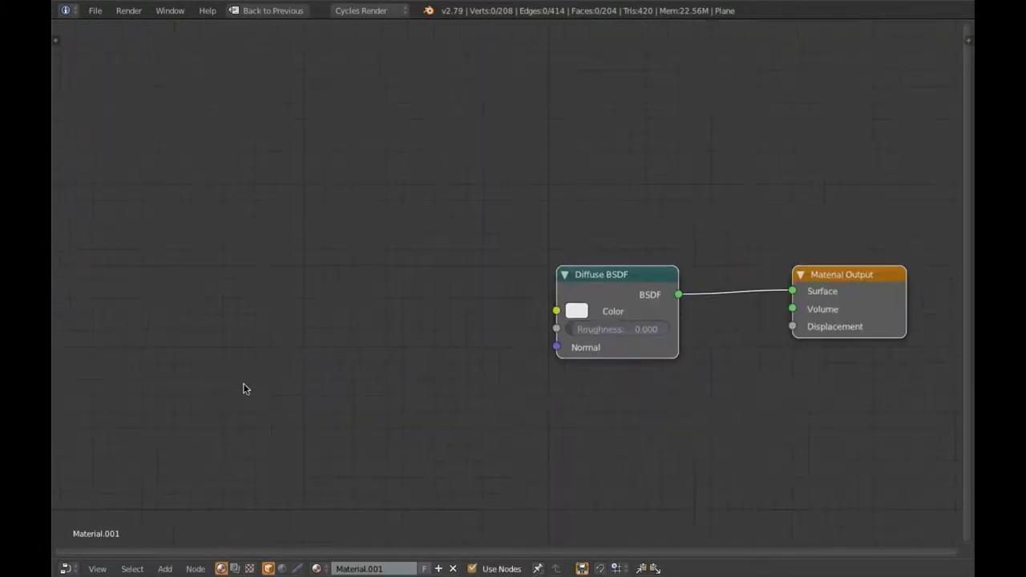
- Create a new blue-filled image, new_hat, for the hat texture
{"action": "left_click", "coordinate": [355, 350]}
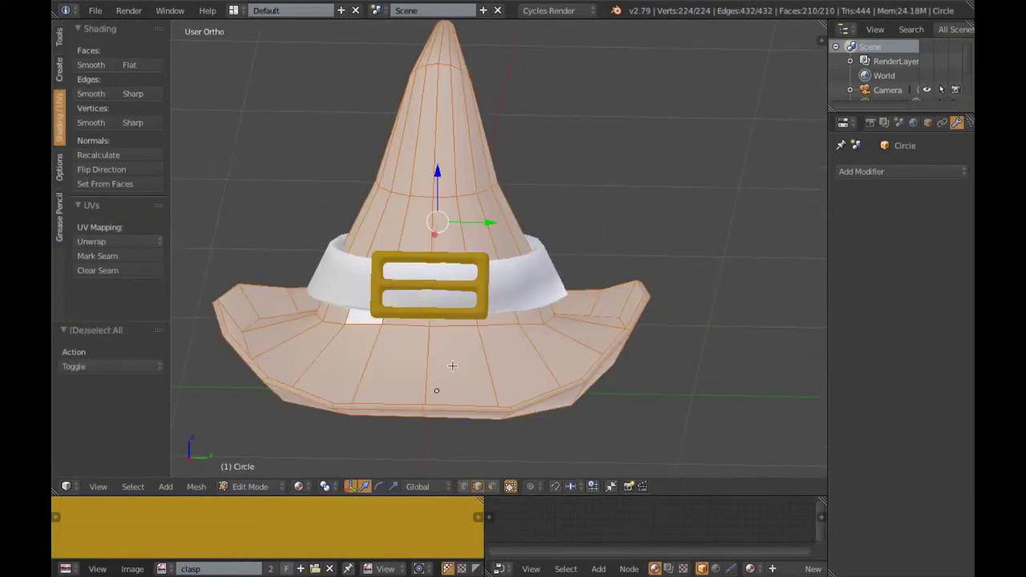
{"action": "left_click", "coordinate": [303, 570]}
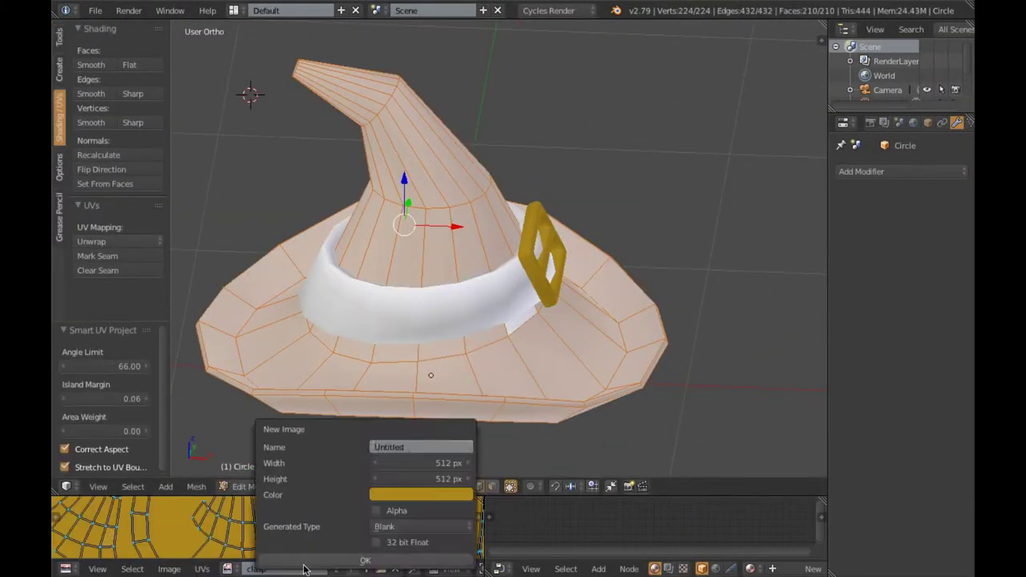
{"action": "left_click", "coordinate": [425, 494]}
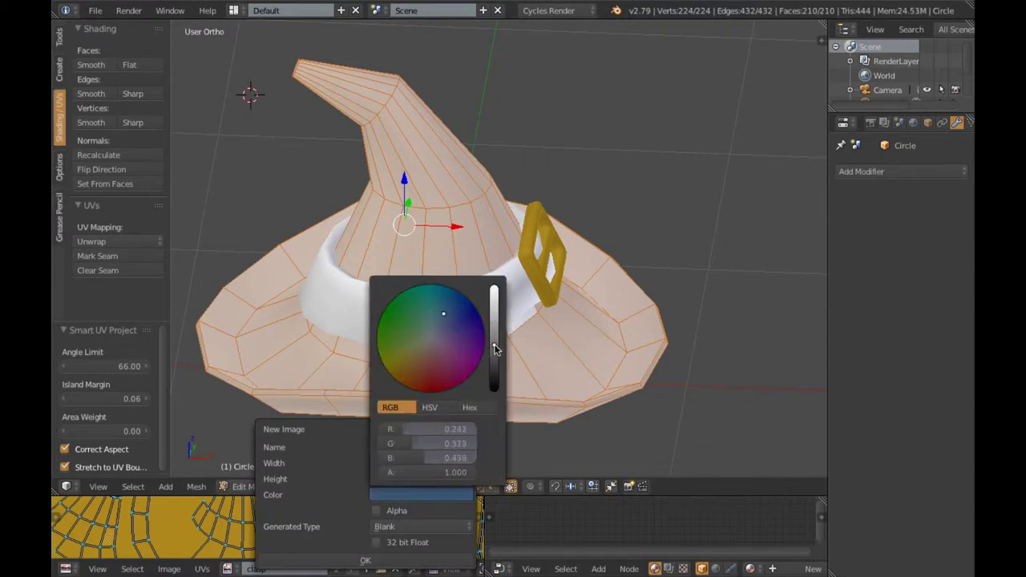
{"action": "left_click", "coordinate": [365, 560]}
{"action": "key", "text": "shift+space"}
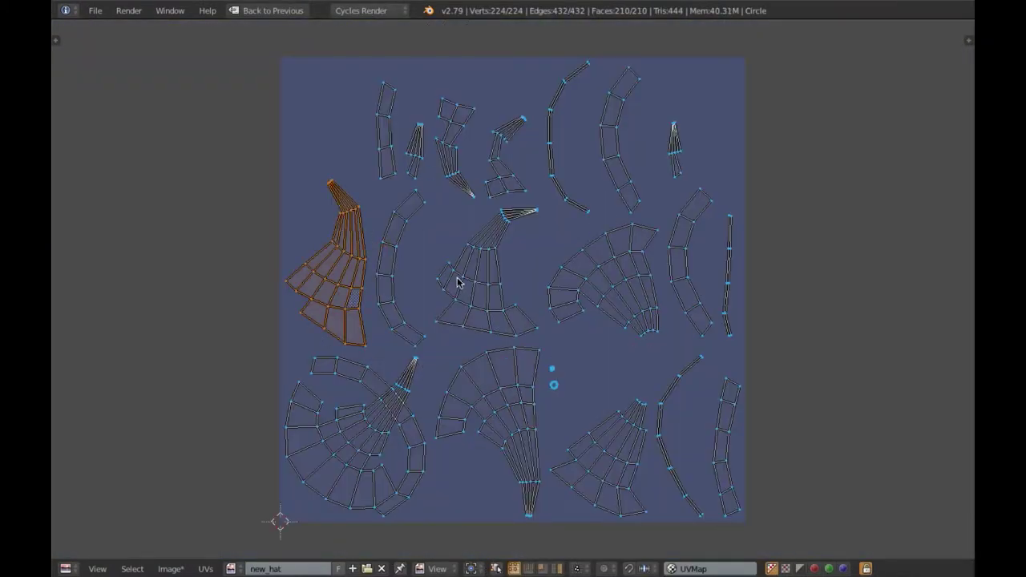
{"action": "key", "text": "shift+space"}
- Orbit around the hat and enlarge the 3D view to full screen
{"action": "key", "text": "a"}
{"action": "mouse_move", "coordinate": [416, 256]}
{"action": "middle_mouse_down"}
{"action": "mouse_move", "coordinate": [429, 196]}
{"action": "mouse_move", "coordinate": [428, 454]}
{"action": "mouse_move", "coordinate": [337, 265]}
{"action": "middle_mouse_up"}
{"action": "scroll", "coordinate": [429, 196], "scroll_direction": "up", "scroll_amount": 3}
{"action": "scroll", "coordinate": [429, 309], "scroll_direction": "up", "scroll_amount": 3}
{"action": "scroll", "coordinate": [430, 453], "scroll_direction": "down", "scroll_amount": 5}
{"action": "key", "text": "u"}
{"action": "key", "text": "Escape"}
{"action": "key", "text": "ctrl+e"}
{"action": "key", "text": "u"}
{"action": "left_click", "coordinate": [447, 345]}
{"action": "mouse_move", "coordinate": [446, 425]}
{"action": "left_mouse_down"}
{"action": "mouse_move", "coordinate": [447, 213]}
{"action": "mouse_move", "coordinate": [517, 455]}
{"action": "left_mouse_up"}
{"action": "key", "text": "ctrl+Up"}
- Hide the band and buckle, then clear all existing seams from the hat
{"action": "key", "text": "KP_Divide"}
{"action": "key", "text": "a"}
{"action": "key", "text": "ctrl+e"}
{"action": "left_click", "coordinate": [401, 290]}
{"action": "key", "text": "a"}
- Mark seams on the brim's outer edge loop and the cone's vertical edges
{"action": "middle_click_drag", "start_coordinate": [457, 361], "coordinate": [398, 476]}
{"action": "left_click", "coordinate": [397, 475], "text": "alt"}
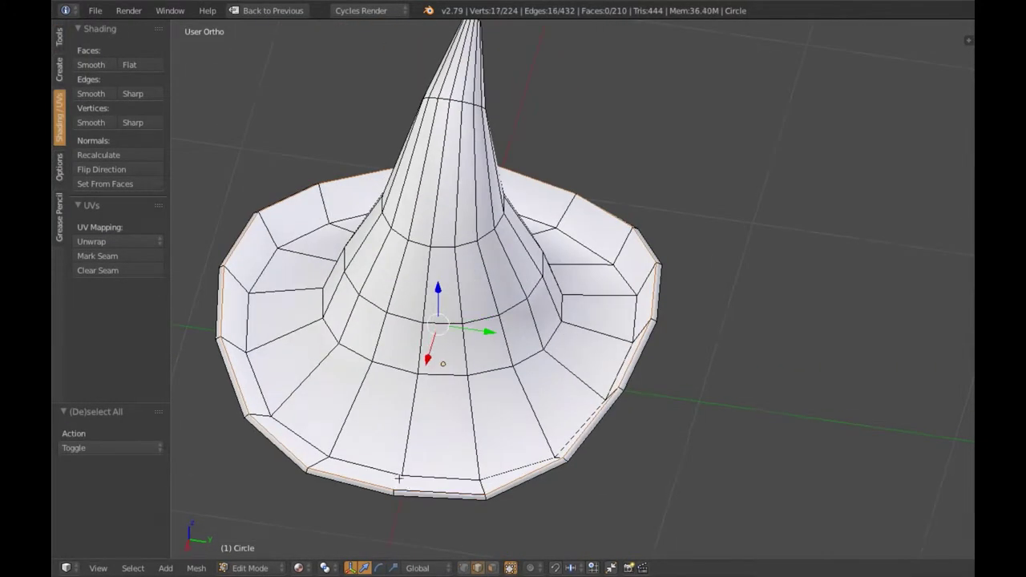
{"action": "middle_click_drag", "start_coordinate": [421, 300], "coordinate": [561, 240]}
{"action": "scroll", "coordinate": [699, 190], "scroll_direction": "up", "scroll_amount": 4}
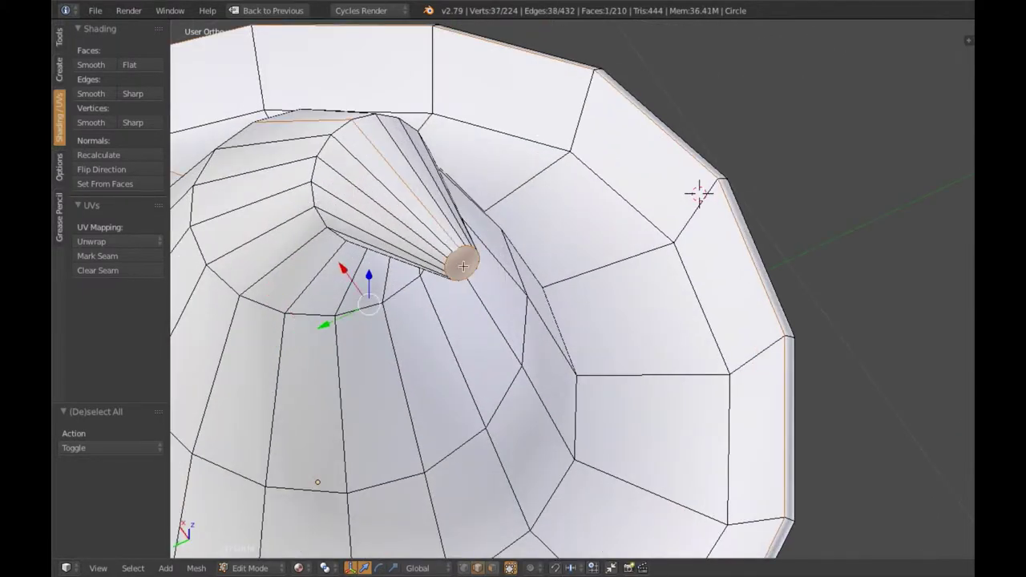
{"action": "scroll", "coordinate": [614, 163], "scroll_direction": "down", "scroll_amount": 5}
{"action": "middle_click_drag", "start_coordinate": [614, 163], "coordinate": [412, 405]}
{"action": "scroll", "coordinate": [350, 442], "scroll_direction": "down", "scroll_amount": 5}
{"action": "key", "text": "ctrl+e"}
{"action": "left_click", "coordinate": [488, 312]}
- Unwrap the whole hat using the new seams
{"action": "key", "text": "a"}
{"action": "scroll", "coordinate": [513, 312], "scroll_direction": "up", "scroll_amount": 2}
{"action": "key", "text": "u"}
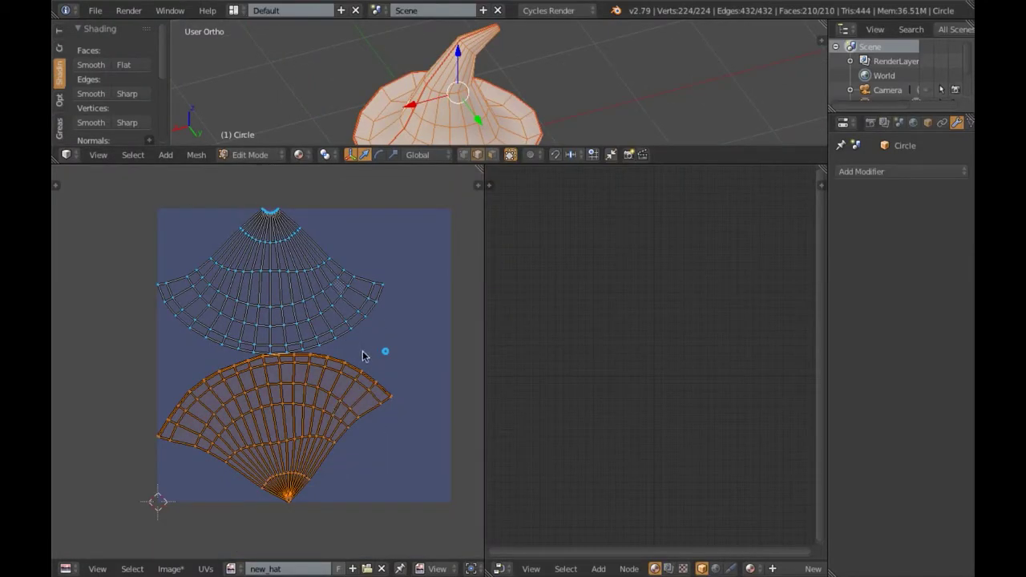
- Rotate, scale and position the brim and cone UV islands neatly on the texture
{"action": "key", "text": "r"}
{"action": "left_click", "coordinate": [241, 432]}
{"action": "key", "text": "s"}
{"action": "left_click", "coordinate": [377, 441]}
{"action": "key", "text": "g"}
{"action": "left_click", "coordinate": [368, 276]}
{"action": "key", "text": "r"}
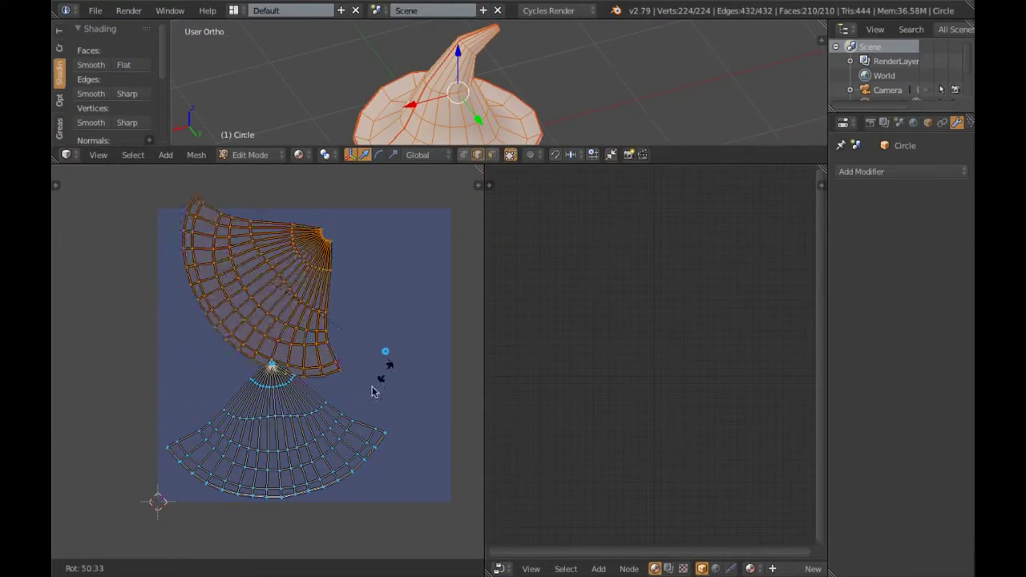
{"action": "left_click", "coordinate": [353, 348]}
{"action": "key", "text": "g"}
{"action": "left_click", "coordinate": [382, 358]}
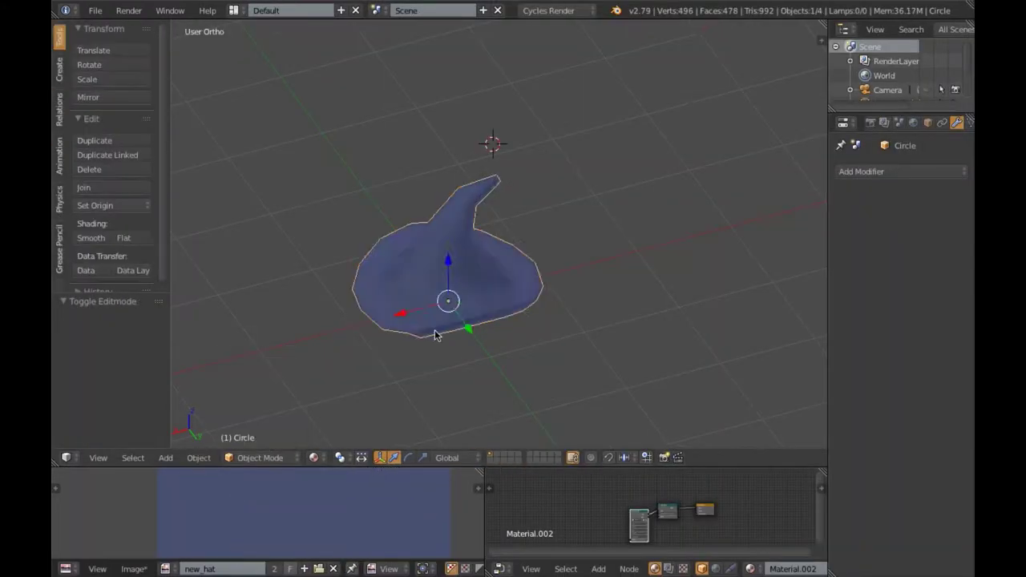
{"action": "scroll", "coordinate": [441, 281], "scroll_direction": "up", "scroll_amount": 3}
{"action": "left_click", "coordinate": [257, 457]}
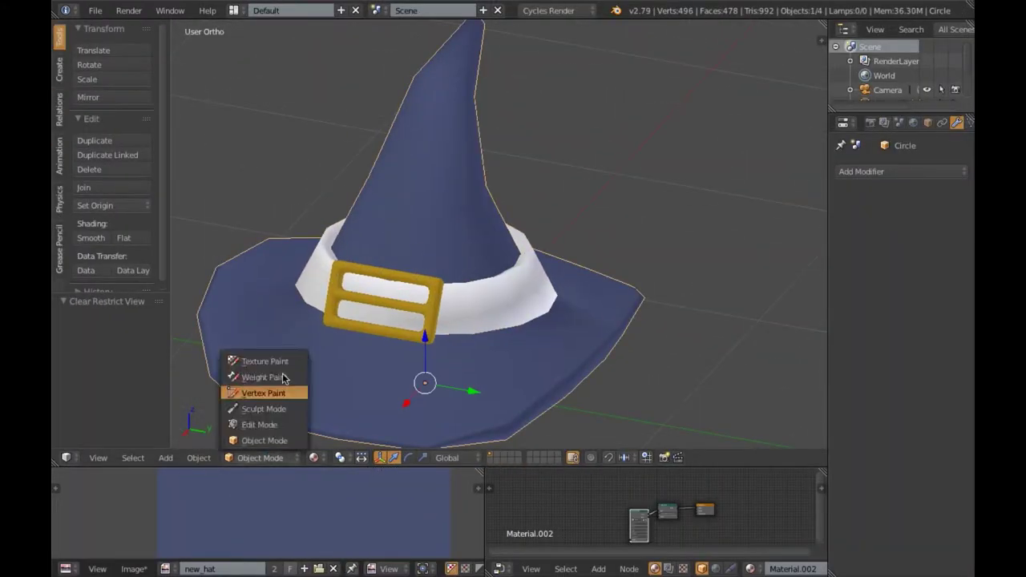
- Switch to Texture Paint mode and paint white strokes over the hat
{"action": "left_click", "coordinate": [252, 391]}
{"action": "left_click_drag", "start_coordinate": [369, 249], "coordinate": [424, 205]}
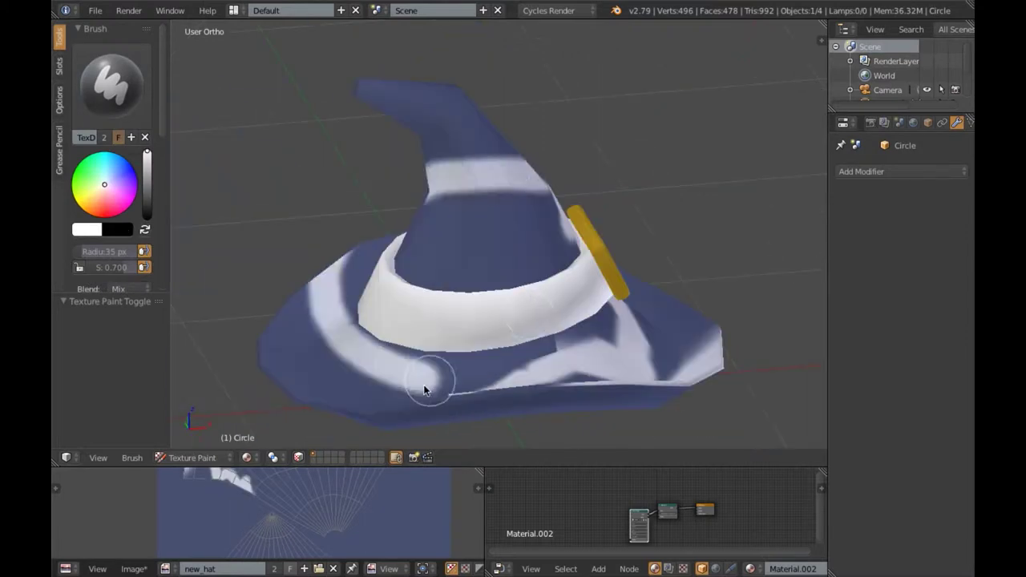
{"action": "middle_click_drag", "start_coordinate": [423, 376], "coordinate": [636, 313]}
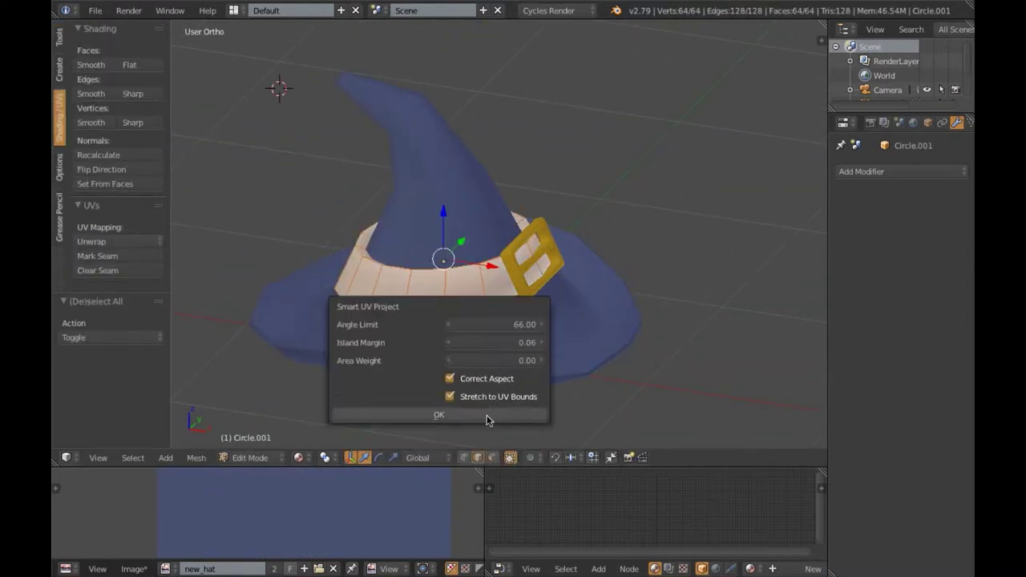
- Smart-UV-unwrap the band and begin a new dark purple image for it
{"action": "left_click", "coordinate": [481, 414]}
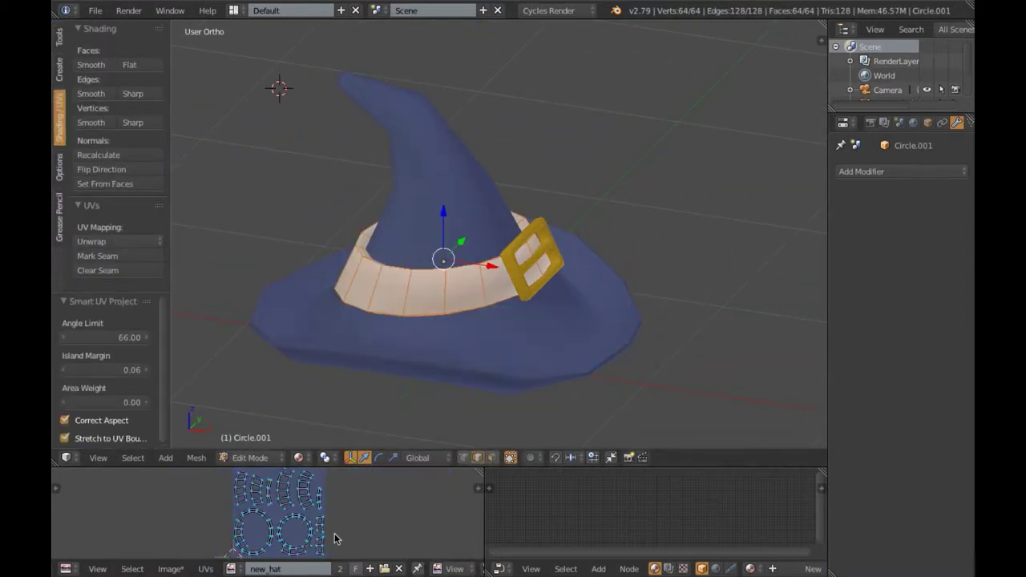
{"action": "left_click", "coordinate": [371, 568]}
{"action": "left_click", "coordinate": [405, 493]}
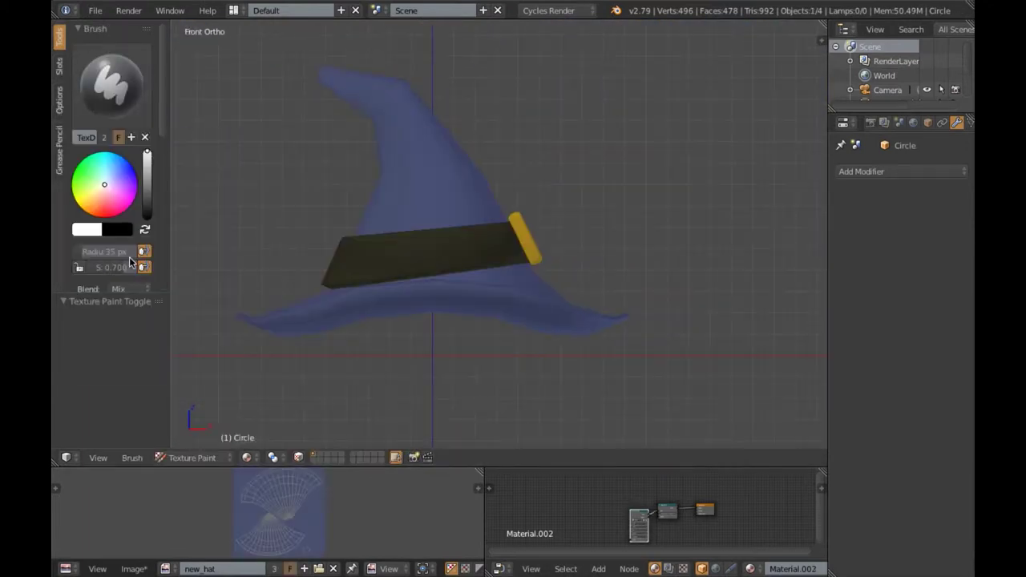
- Sample the hat's blue as the brush colour and enlarge the brush radius to 95 px
{"action": "key", "text": "s"}
{"action": "key", "text": "f"}
{"action": "left_click", "coordinate": [381, 275]}
{"action": "mouse_move", "coordinate": [424, 185]}
{"action": "middle_mouse_down"}
{"action": "mouse_move", "coordinate": [381, 275]}
{"action": "mouse_move", "coordinate": [403, 288]}
{"action": "mouse_move", "coordinate": [428, 280]}
{"action": "mouse_move", "coordinate": [331, 122]}
{"action": "middle_mouse_up"}
{"action": "mouse_move", "coordinate": [326, 165]}
{"action": "middle_mouse_down"}
{"action": "mouse_move", "coordinate": [389, 335]}
{"action": "mouse_move", "coordinate": [414, 214]}
{"action": "mouse_move", "coordinate": [301, 272]}
{"action": "mouse_move", "coordinate": [544, 342]}
{"action": "middle_mouse_up"}
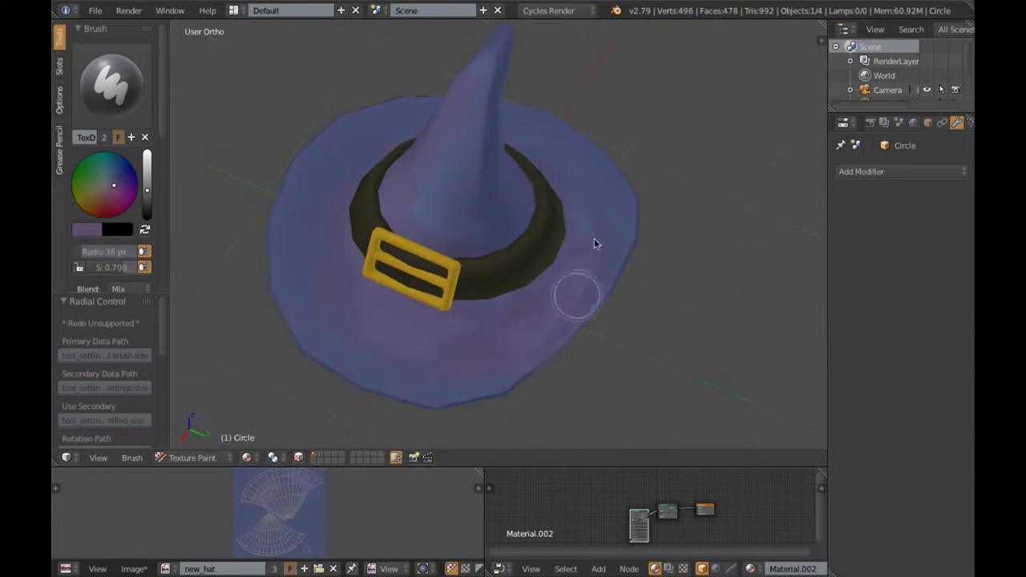
{"action": "mouse_move", "coordinate": [415, 186]}
{"action": "middle_mouse_down"}
{"action": "mouse_move", "coordinate": [405, 315]}
{"action": "mouse_move", "coordinate": [590, 355]}
{"action": "mouse_move", "coordinate": [607, 220]}
{"action": "mouse_move", "coordinate": [591, 185]}
{"action": "mouse_move", "coordinate": [464, 294]}
{"action": "mouse_move", "coordinate": [474, 235]}
{"action": "mouse_move", "coordinate": [361, 248]}
{"action": "mouse_move", "coordinate": [517, 338]}
{"action": "mouse_move", "coordinate": [298, 371]}
{"action": "mouse_move", "coordinate": [344, 348]}
{"action": "mouse_move", "coordinate": [457, 406]}
{"action": "mouse_move", "coordinate": [472, 253]}
{"action": "mouse_move", "coordinate": [412, 240]}
{"action": "mouse_move", "coordinate": [374, 190]}
{"action": "mouse_move", "coordinate": [483, 209]}
{"action": "middle_mouse_up"}
- Lower the brush strength to 0.200
{"action": "key", "text": "shift+f"}
{"action": "left_click", "coordinate": [386, 215]}
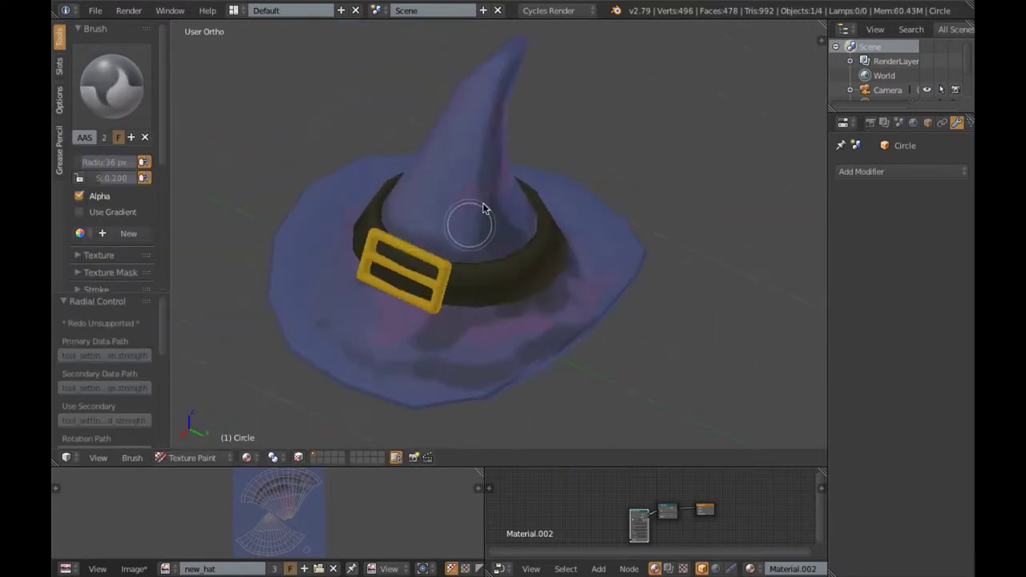
{"action": "middle_click_drag", "start_coordinate": [475, 127], "coordinate": [458, 252]}
- Switch to another paint brush, drop its falloff curve end to zero, and sample a hat colour
{"action": "left_click", "coordinate": [113, 84]}
{"action": "left_click", "coordinate": [103, 222]}
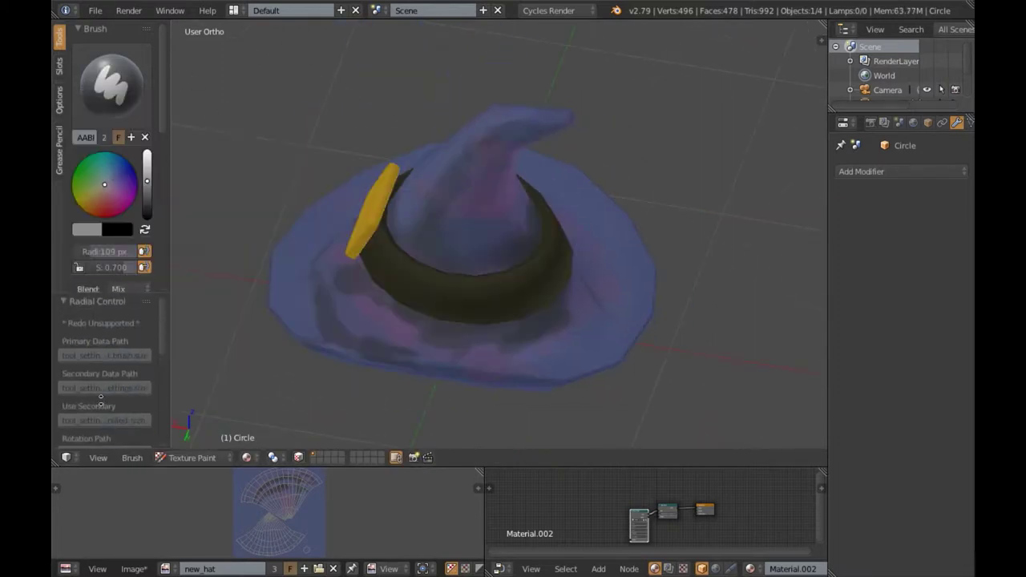
{"action": "scroll", "coordinate": [82, 245], "scroll_direction": "down", "scroll_amount": 5}
{"action": "left_click_drag", "start_coordinate": [148, 232], "coordinate": [150, 267]}
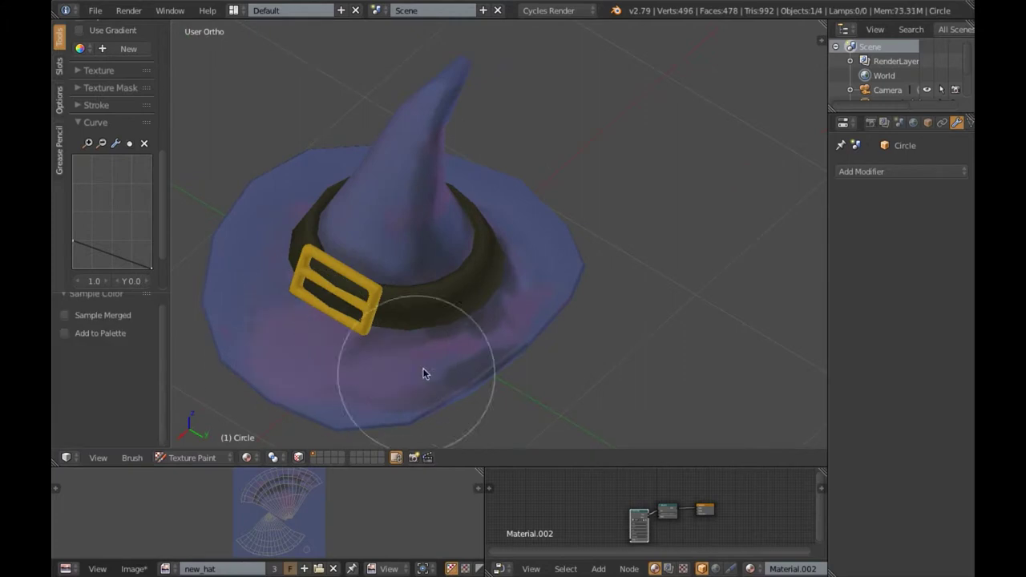
{"action": "mouse_move", "coordinate": [461, 252]}
{"action": "middle_mouse_down"}
{"action": "mouse_move", "coordinate": [437, 216]}
{"action": "mouse_move", "coordinate": [442, 345]}
{"action": "mouse_move", "coordinate": [361, 313]}
{"action": "mouse_move", "coordinate": [429, 336]}
{"action": "middle_mouse_up"}
{"action": "key", "text": "s"}
{"action": "mouse_move", "coordinate": [263, 287]}
{"action": "middle_mouse_down"}
{"action": "mouse_move", "coordinate": [474, 154]}
{"action": "mouse_move", "coordinate": [456, 104]}
{"action": "mouse_move", "coordinate": [456, 320]}
{"action": "mouse_move", "coordinate": [440, 346]}
{"action": "mouse_move", "coordinate": [540, 267]}
{"action": "mouse_move", "coordinate": [545, 297]}
{"action": "mouse_move", "coordinate": [473, 185]}
{"action": "mouse_move", "coordinate": [548, 234]}
{"action": "mouse_move", "coordinate": [469, 223]}
{"action": "mouse_move", "coordinate": [497, 204]}
{"action": "mouse_move", "coordinate": [433, 200]}
{"action": "middle_mouse_up"}
- Resize the brush and sample colours from the hat surface
{"action": "key", "text": "f"}
{"action": "left_click", "coordinate": [492, 158]}
{"action": "key", "text": "s"}
{"action": "scroll", "coordinate": [112, 201], "scroll_direction": "up", "scroll_amount": 5}
{"action": "scroll", "coordinate": [112, 161], "scroll_direction": "up", "scroll_amount": 3}
- Choose the AALighten brush and set a new strength for it
{"action": "left_click", "coordinate": [111, 83]}
{"action": "left_click", "coordinate": [197, 167]}
{"action": "key", "text": "shift+f"}
{"action": "mouse_move", "coordinate": [197, 166]}
{"action": "middle_mouse_down"}
{"action": "mouse_move", "coordinate": [518, 371]}
{"action": "mouse_move", "coordinate": [493, 328]}
{"action": "mouse_move", "coordinate": [367, 324]}
{"action": "mouse_move", "coordinate": [458, 339]}
{"action": "mouse_move", "coordinate": [451, 297]}
{"action": "mouse_move", "coordinate": [394, 362]}
{"action": "middle_mouse_up"}
{"action": "left_click", "coordinate": [538, 339]}
- Soften the back of the hat with the AAS brush, then return to AALighten with sampled purple
{"action": "key", "text": "2"}
{"action": "middle_click_drag", "start_coordinate": [473, 337], "coordinate": [348, 300]}
{"action": "mouse_move", "coordinate": [532, 336]}
{"action": "middle_mouse_down"}
{"action": "mouse_move", "coordinate": [409, 362]}
{"action": "mouse_move", "coordinate": [538, 364]}
{"action": "mouse_move", "coordinate": [486, 327]}
{"action": "mouse_move", "coordinate": [390, 304]}
{"action": "mouse_move", "coordinate": [345, 323]}
{"action": "mouse_move", "coordinate": [383, 280]}
{"action": "middle_mouse_up"}
{"action": "key", "text": "1"}
{"action": "key", "text": "s"}
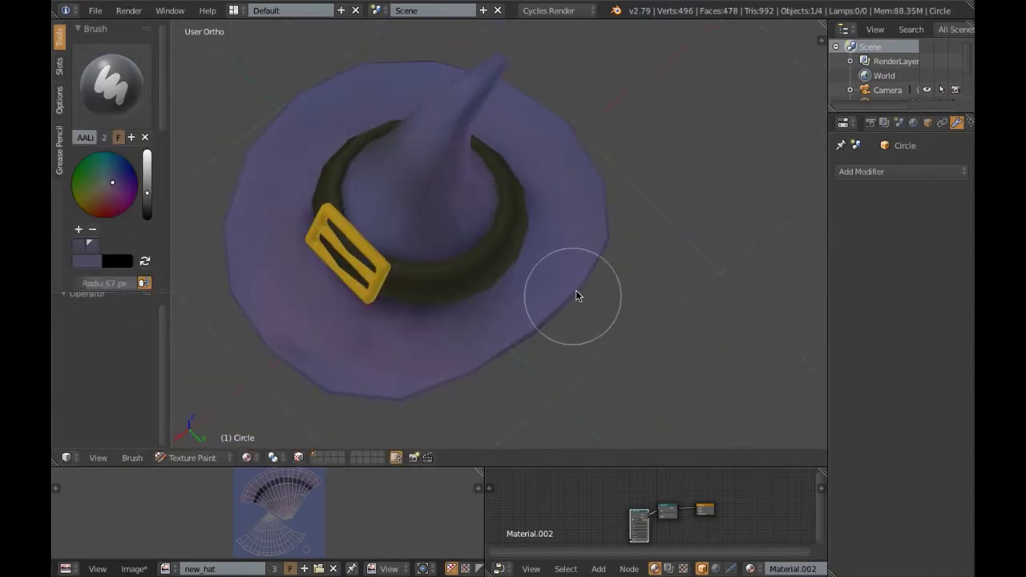
{"action": "middle_click_drag", "start_coordinate": [345, 375], "coordinate": [585, 359]}
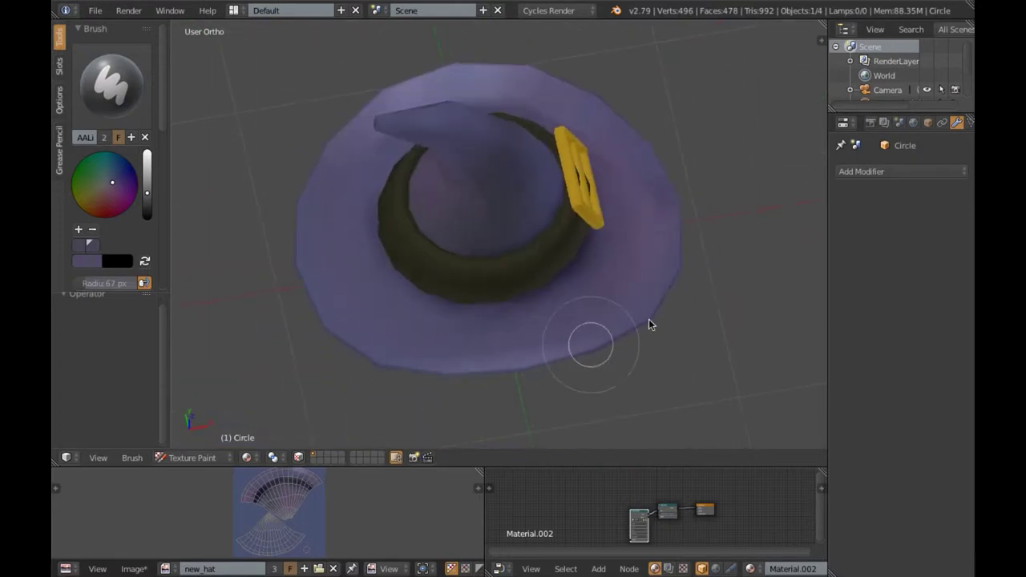
{"action": "mouse_move", "coordinate": [415, 370]}
{"action": "middle_mouse_down"}
{"action": "mouse_move", "coordinate": [440, 286]}
{"action": "mouse_move", "coordinate": [344, 197]}
{"action": "mouse_move", "coordinate": [646, 224]}
{"action": "mouse_move", "coordinate": [593, 256]}
{"action": "middle_mouse_up"}
- Switch to the alpha-blending brush and sample a colour from the hat
{"action": "left_click", "coordinate": [104, 75]}
{"action": "middle_click_drag", "start_coordinate": [449, 264], "coordinate": [544, 228]}
{"action": "left_click", "coordinate": [301, 309]}
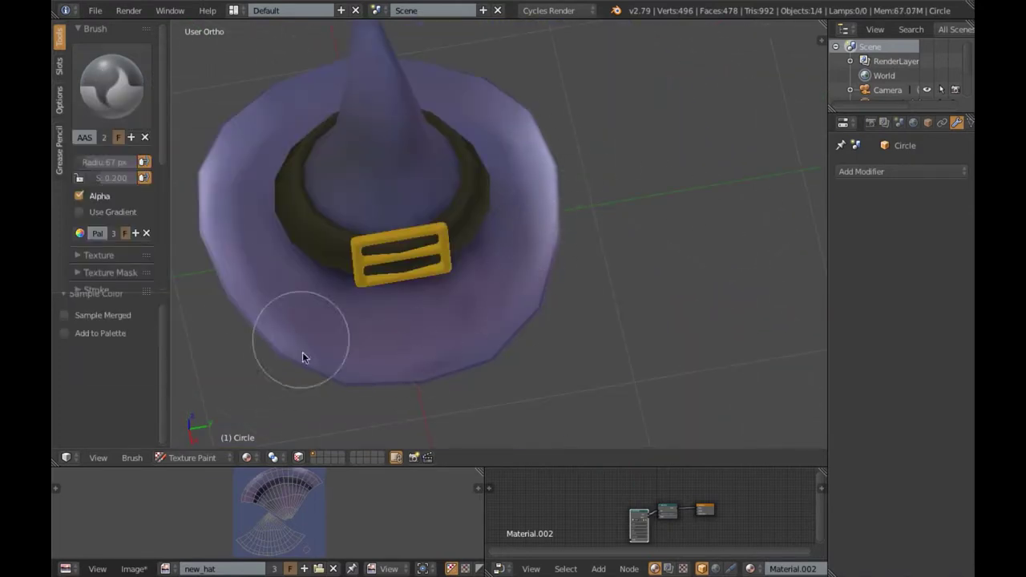
{"action": "middle_click_drag", "start_coordinate": [302, 352], "coordinate": [583, 266]}
{"action": "mouse_move", "coordinate": [308, 373]}
{"action": "middle_mouse_down"}
{"action": "mouse_move", "coordinate": [497, 125]}
{"action": "mouse_move", "coordinate": [133, 99]}
{"action": "middle_mouse_up"}
- Paint with a draw brush at 63 px radius and lowered strength around the hat
{"action": "left_click", "coordinate": [133, 98]}
{"action": "key", "text": "f"}
{"action": "left_click", "coordinate": [439, 215]}
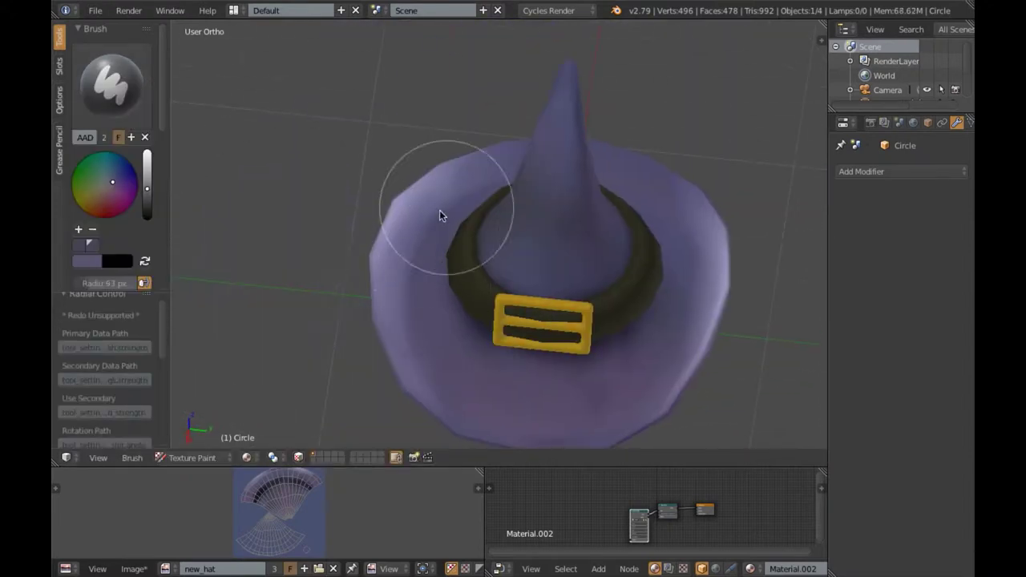
{"action": "middle_click_drag", "start_coordinate": [402, 288], "coordinate": [435, 242]}
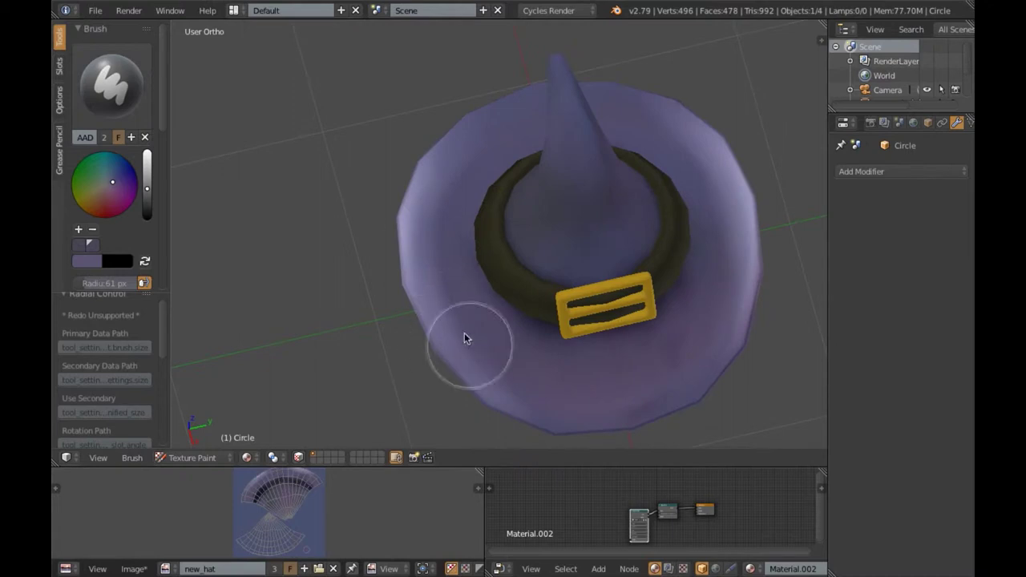
{"action": "key", "text": "shift+f"}
{"action": "mouse_move", "coordinate": [485, 353]}
{"action": "middle_mouse_down"}
{"action": "mouse_move", "coordinate": [666, 233]}
{"action": "mouse_move", "coordinate": [465, 377]}
{"action": "mouse_move", "coordinate": [385, 151]}
{"action": "middle_mouse_up"}
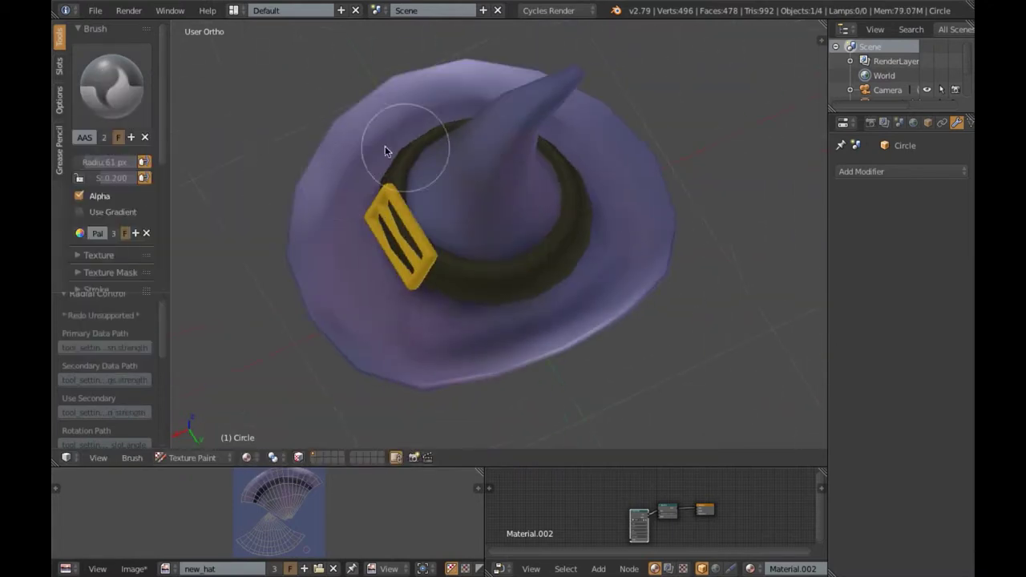
{"action": "mouse_move", "coordinate": [459, 330]}
{"action": "middle_mouse_down"}
{"action": "mouse_move", "coordinate": [570, 152]}
{"action": "mouse_move", "coordinate": [380, 287]}
{"action": "mouse_move", "coordinate": [453, 242]}
{"action": "middle_mouse_up"}
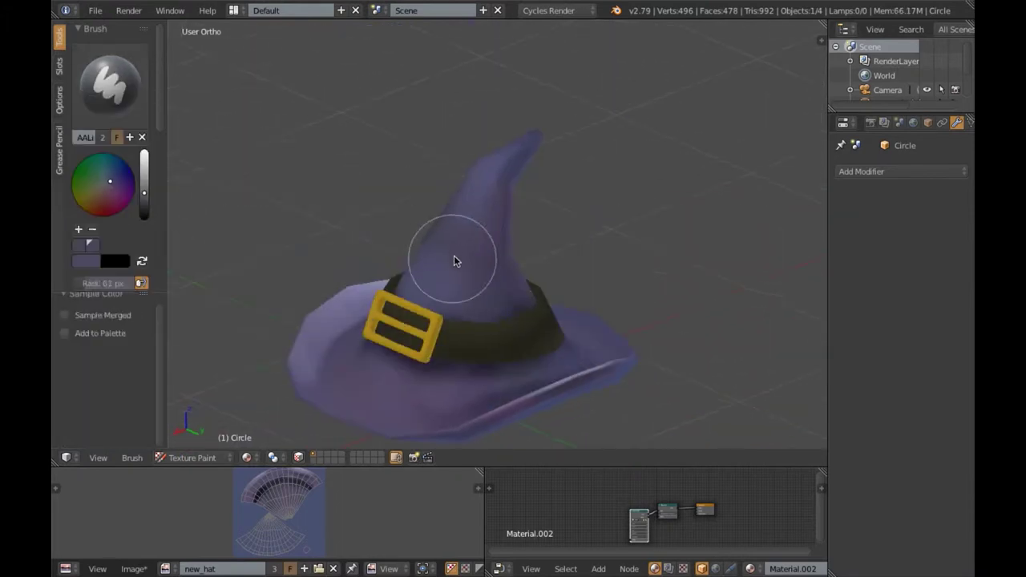
{"action": "key", "text": "f"}
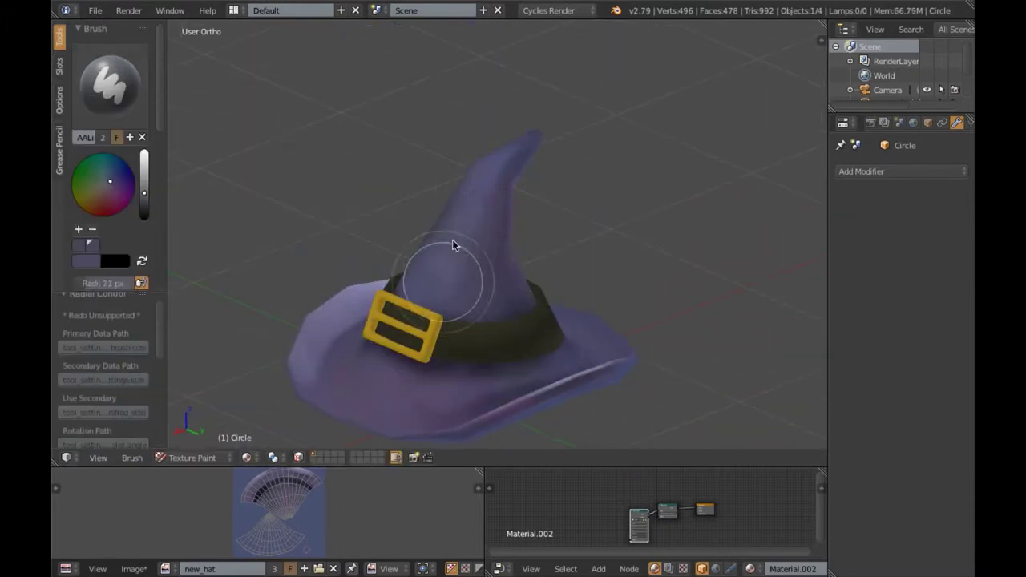
{"action": "middle_click_drag", "start_coordinate": [447, 287], "coordinate": [488, 214]}
{"action": "mouse_move", "coordinate": [428, 286]}
{"action": "middle_mouse_down"}
{"action": "mouse_move", "coordinate": [474, 291]}
{"action": "mouse_move", "coordinate": [476, 222]}
{"action": "mouse_move", "coordinate": [522, 206]}
{"action": "mouse_move", "coordinate": [549, 226]}
{"action": "middle_mouse_up"}
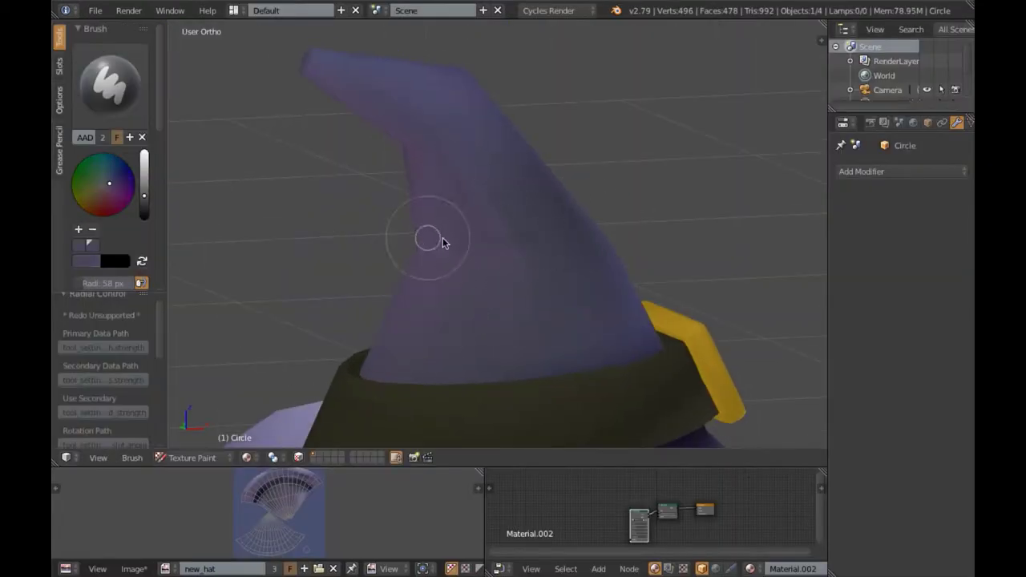
- Enlarge the painting brush radius to 98 px
{"action": "mouse_move", "coordinate": [443, 243]}
{"action": "middle_mouse_down"}
{"action": "mouse_move", "coordinate": [454, 247]}
{"action": "mouse_move", "coordinate": [350, 248]}
{"action": "mouse_move", "coordinate": [392, 134]}
{"action": "mouse_move", "coordinate": [355, 146]}
{"action": "mouse_move", "coordinate": [448, 217]}
{"action": "mouse_move", "coordinate": [407, 281]}
{"action": "middle_mouse_up"}
{"action": "key", "text": "f"}
{"action": "left_click", "coordinate": [407, 281]}
{"action": "scroll", "coordinate": [433, 273], "scroll_direction": "up", "scroll_amount": 3}
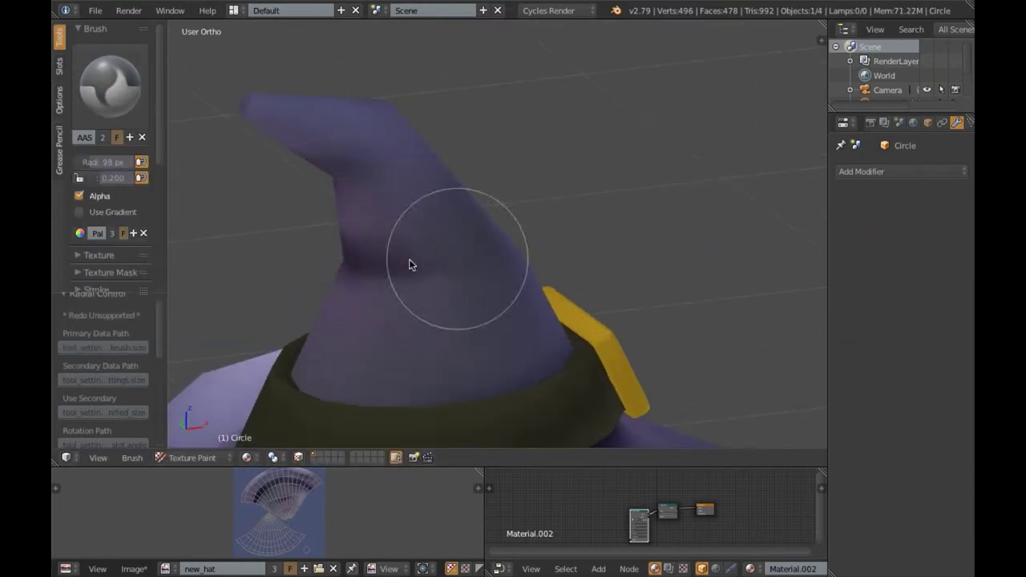
- Touch up the paint around the hat's tip
{"action": "middle_click_drag", "start_coordinate": [451, 252], "coordinate": [271, 290]}
{"action": "mouse_move", "coordinate": [379, 191]}
{"action": "middle_mouse_down"}
{"action": "mouse_move", "coordinate": [390, 149]}
{"action": "mouse_move", "coordinate": [366, 245]}
{"action": "mouse_move", "coordinate": [373, 297]}
{"action": "middle_mouse_up"}
{"action": "scroll", "coordinate": [390, 149], "scroll_direction": "down", "scroll_amount": 3}
{"action": "scroll", "coordinate": [471, 237], "scroll_direction": "up", "scroll_amount": 5}
{"action": "mouse_move", "coordinate": [470, 237]}
{"action": "middle_mouse_down"}
{"action": "mouse_move", "coordinate": [543, 243]}
{"action": "mouse_move", "coordinate": [545, 253]}
{"action": "mouse_move", "coordinate": [297, 304]}
{"action": "mouse_move", "coordinate": [442, 232]}
{"action": "middle_mouse_up"}
{"action": "mouse_move", "coordinate": [514, 222]}
{"action": "middle_mouse_down"}
{"action": "mouse_move", "coordinate": [554, 201]}
{"action": "mouse_move", "coordinate": [586, 153]}
{"action": "mouse_move", "coordinate": [412, 337]}
{"action": "middle_mouse_up"}
{"action": "scroll", "coordinate": [412, 336], "scroll_direction": "down", "scroll_amount": 3}
{"action": "scroll", "coordinate": [360, 274], "scroll_direction": "down", "scroll_amount": 2}
{"action": "scroll", "coordinate": [360, 274], "scroll_direction": "up", "scroll_amount": 5}
- Touch up the paint around the band and buckle
{"action": "mouse_move", "coordinate": [360, 274]}
{"action": "middle_mouse_down"}
{"action": "mouse_move", "coordinate": [463, 247]}
{"action": "mouse_move", "coordinate": [497, 256]}
{"action": "middle_mouse_up"}
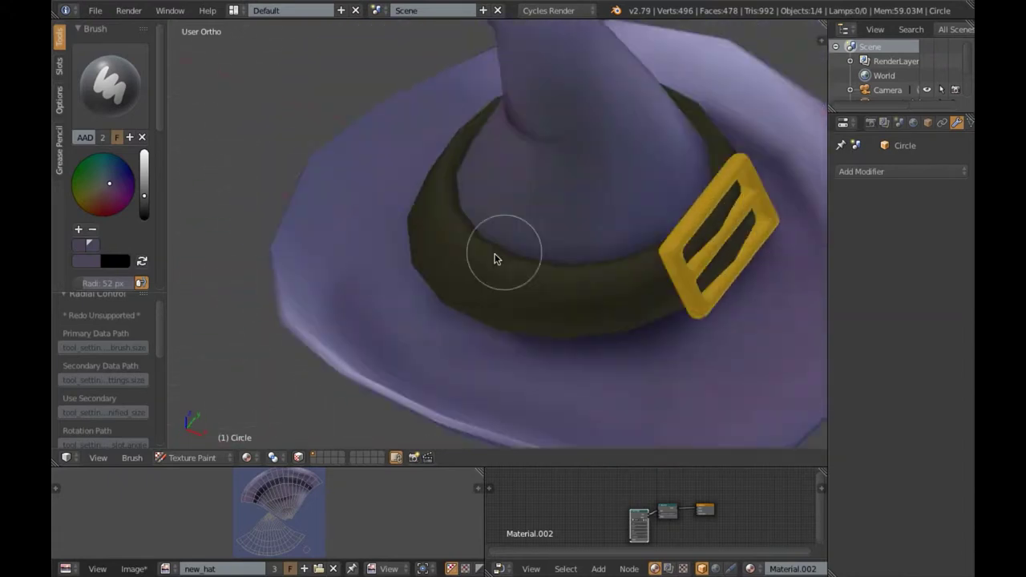
{"action": "scroll", "coordinate": [454, 238], "scroll_direction": "up", "scroll_amount": 2}
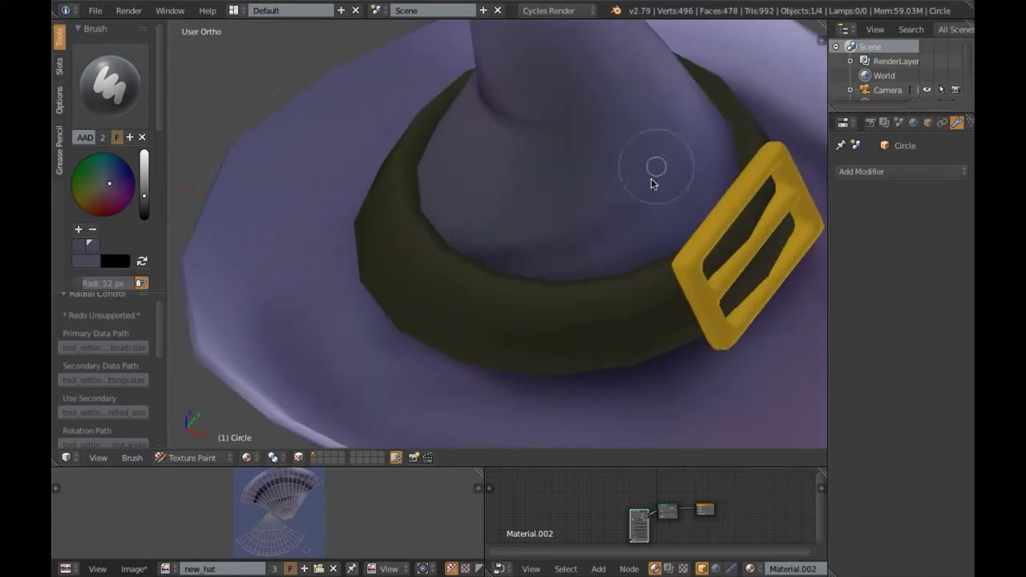
{"action": "scroll", "coordinate": [651, 184], "scroll_direction": "down", "scroll_amount": 4}
{"action": "scroll", "coordinate": [280, 141], "scroll_direction": "up", "scroll_amount": 3}
{"action": "middle_click_drag", "start_coordinate": [280, 142], "coordinate": [484, 265]}
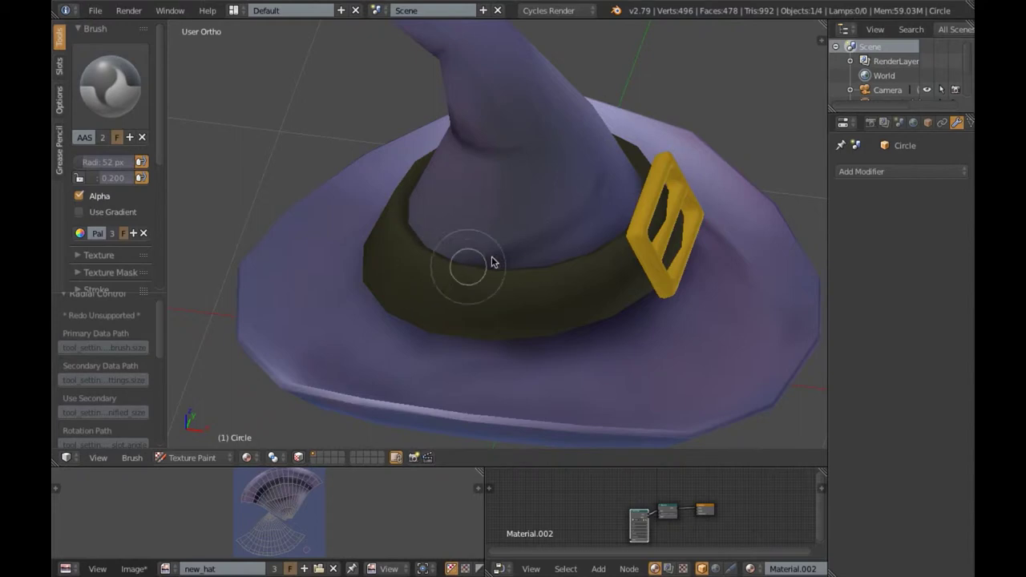
{"action": "scroll", "coordinate": [492, 262], "scroll_direction": "down", "scroll_amount": 5}
{"action": "scroll", "coordinate": [307, 229], "scroll_direction": "up", "scroll_amount": 3}
{"action": "middle_click_drag", "start_coordinate": [307, 229], "coordinate": [678, 245]}
- Save the painted new_hat texture image
{"action": "left_click", "coordinate": [134, 568]}
{"action": "left_click", "coordinate": [140, 462]}
{"action": "mouse_move", "coordinate": [264, 336]}
{"action": "middle_mouse_down"}
{"action": "mouse_move", "coordinate": [411, 253]}
{"action": "mouse_move", "coordinate": [310, 397]}
{"action": "middle_mouse_up"}
- Select the hat band and return to texture painting on it with a new brush
{"action": "left_click", "coordinate": [195, 440]}
{"action": "right_click", "coordinate": [428, 327]}
{"action": "left_click", "coordinate": [110, 84]}
{"action": "left_click", "coordinate": [142, 200]}
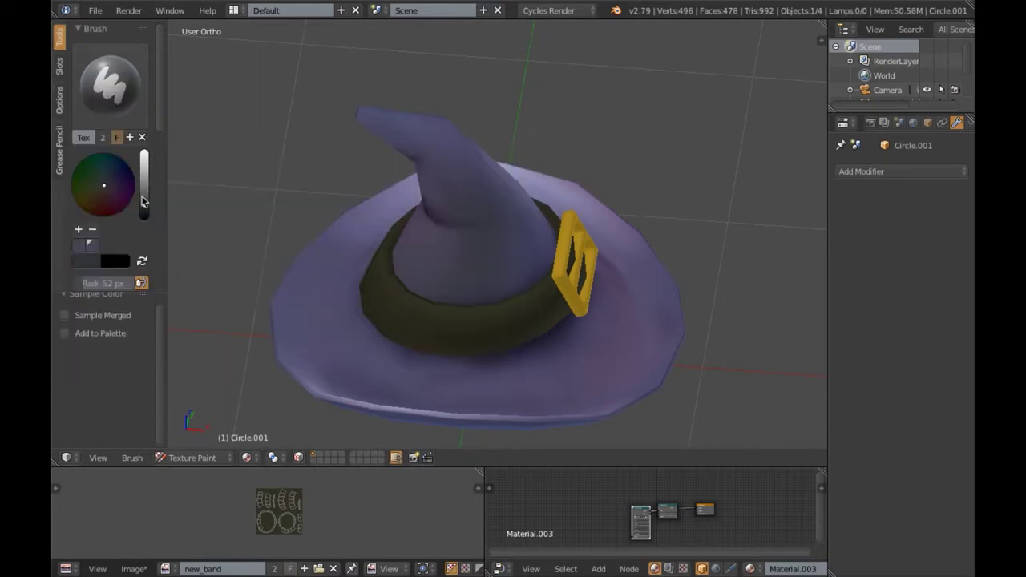
- Pick a dark red paint colour for the band
{"action": "mouse_move", "coordinate": [442, 287]}
{"action": "middle_mouse_down"}
{"action": "mouse_move", "coordinate": [369, 374]}
{"action": "mouse_move", "coordinate": [532, 335]}
{"action": "mouse_move", "coordinate": [346, 311]}
{"action": "middle_mouse_up"}
{"action": "mouse_move", "coordinate": [449, 307]}
{"action": "middle_mouse_down"}
{"action": "mouse_move", "coordinate": [552, 268]}
{"action": "mouse_move", "coordinate": [526, 362]}
{"action": "mouse_move", "coordinate": [529, 320]}
{"action": "mouse_move", "coordinate": [475, 352]}
{"action": "mouse_move", "coordinate": [485, 337]}
{"action": "mouse_move", "coordinate": [257, 374]}
{"action": "mouse_move", "coordinate": [539, 335]}
{"action": "mouse_move", "coordinate": [561, 235]}
{"action": "mouse_move", "coordinate": [146, 198]}
{"action": "middle_mouse_up"}
{"action": "middle_click_drag", "start_coordinate": [487, 308], "coordinate": [535, 315]}
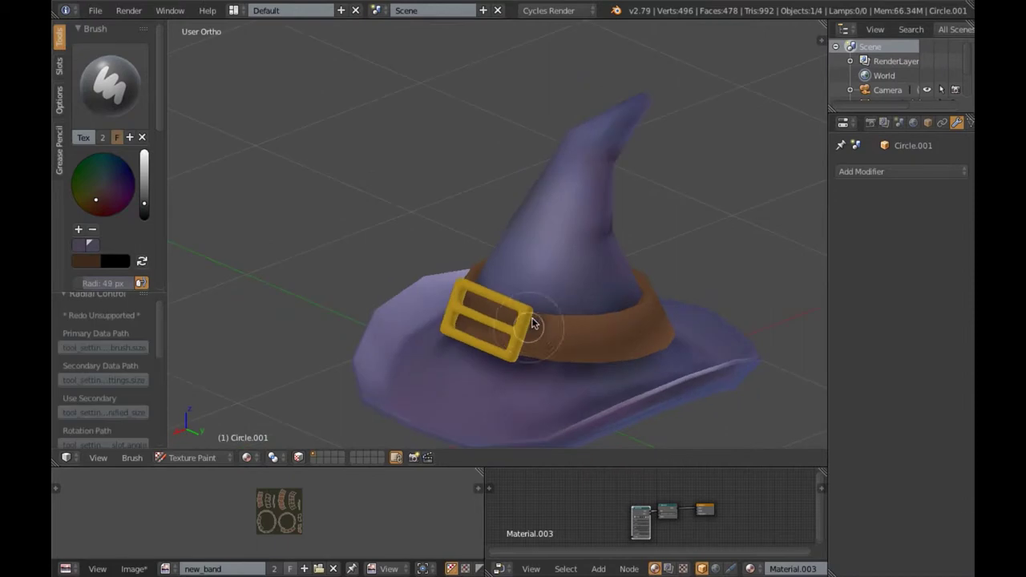
{"action": "middle_click_drag", "start_coordinate": [567, 364], "coordinate": [509, 350]}
{"action": "mouse_move", "coordinate": [550, 306]}
{"action": "middle_mouse_down"}
{"action": "mouse_move", "coordinate": [556, 293]}
{"action": "mouse_move", "coordinate": [486, 304]}
{"action": "mouse_move", "coordinate": [561, 325]}
{"action": "mouse_move", "coordinate": [550, 285]}
{"action": "mouse_move", "coordinate": [513, 240]}
{"action": "middle_mouse_up"}
{"action": "left_click", "coordinate": [103, 208]}
{"action": "mouse_move", "coordinate": [471, 343]}
{"action": "middle_mouse_down"}
{"action": "mouse_move", "coordinate": [344, 374]}
{"action": "mouse_move", "coordinate": [470, 334]}
{"action": "mouse_move", "coordinate": [455, 353]}
{"action": "mouse_move", "coordinate": [309, 217]}
{"action": "mouse_move", "coordinate": [479, 315]}
{"action": "middle_mouse_up"}
- Set the brush radius to 39 px and paint the band from several angles
{"action": "key", "text": "f"}
{"action": "left_click", "coordinate": [442, 345]}
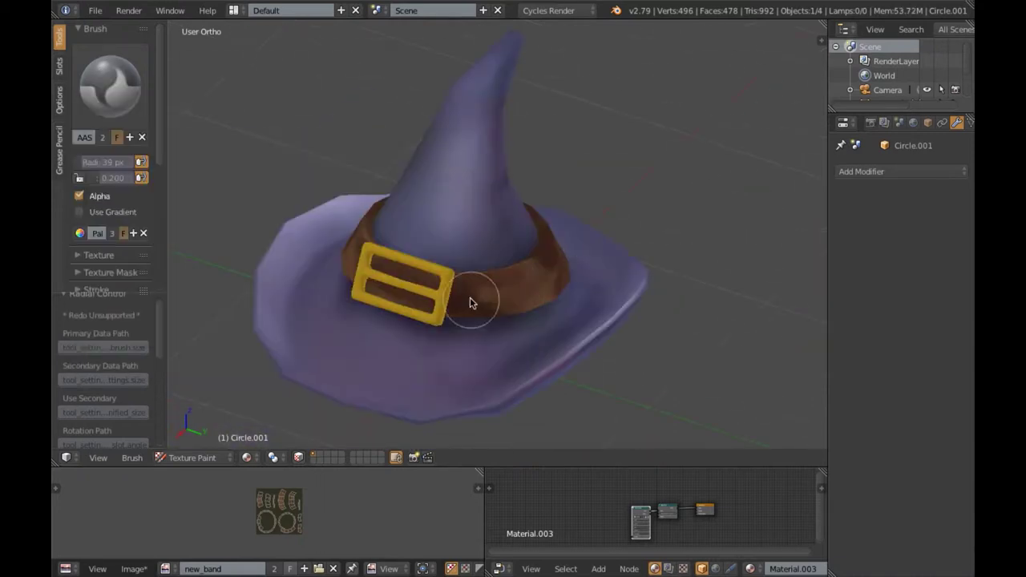
{"action": "middle_click_drag", "start_coordinate": [522, 281], "coordinate": [512, 283]}
{"action": "middle_click_drag", "start_coordinate": [449, 273], "coordinate": [607, 313]}
{"action": "middle_click_drag", "start_coordinate": [506, 359], "coordinate": [695, 315]}
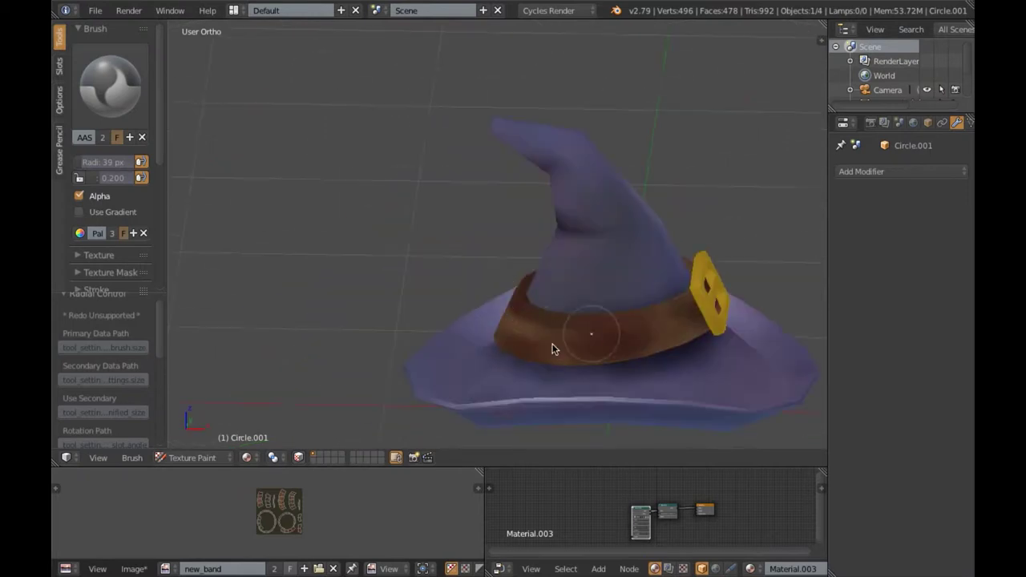
{"action": "mouse_move", "coordinate": [661, 345]}
{"action": "middle_mouse_down"}
{"action": "mouse_move", "coordinate": [436, 355]}
{"action": "mouse_move", "coordinate": [508, 339]}
{"action": "mouse_move", "coordinate": [435, 362]}
{"action": "mouse_move", "coordinate": [451, 287]}
{"action": "mouse_move", "coordinate": [373, 297]}
{"action": "middle_mouse_up"}
- Adjust the brush strength and add a sampled hat colour to the palette
{"action": "key", "text": "shift+f"}
{"action": "left_click", "coordinate": [458, 313]}
{"action": "mouse_move", "coordinate": [458, 314]}
{"action": "middle_mouse_down"}
{"action": "mouse_move", "coordinate": [556, 357]}
{"action": "mouse_move", "coordinate": [558, 334]}
{"action": "mouse_move", "coordinate": [681, 335]}
{"action": "mouse_move", "coordinate": [664, 355]}
{"action": "middle_mouse_up"}
{"action": "key", "text": "shift+f"}
{"action": "left_click", "coordinate": [586, 346]}
{"action": "key", "text": "s"}
{"action": "left_click", "coordinate": [110, 84]}
- Save the painted new_band texture image
{"action": "left_click", "coordinate": [134, 568]}
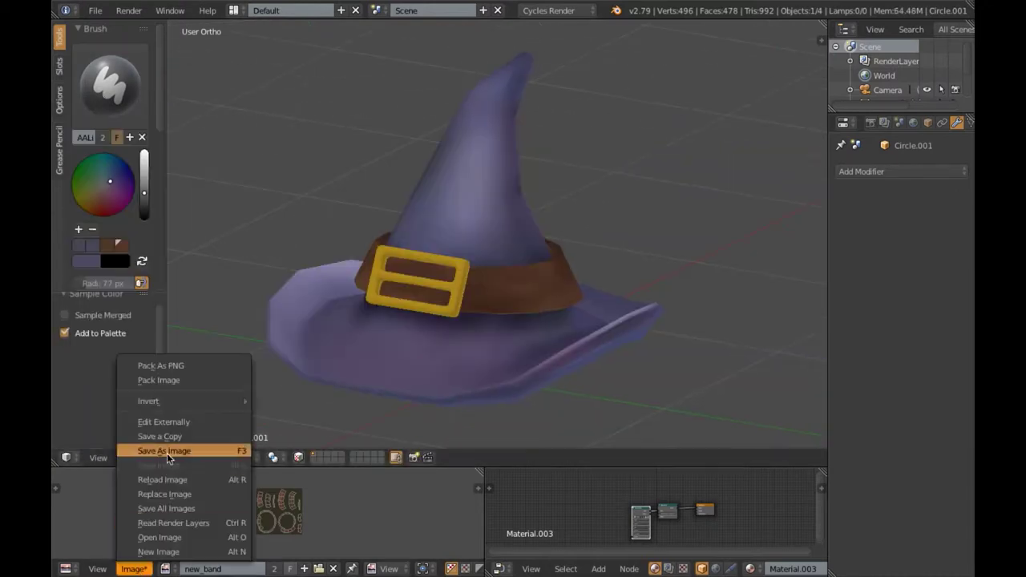
{"action": "left_click", "coordinate": [183, 451]}
{"action": "middle_click_drag", "start_coordinate": [561, 320], "coordinate": [591, 320]}
{"action": "scroll", "coordinate": [592, 321], "scroll_direction": "up", "scroll_amount": 5}
- Switch to a different paint brush with a 54 px radius
{"action": "left_click", "coordinate": [109, 85]}
{"action": "left_click", "coordinate": [101, 165]}
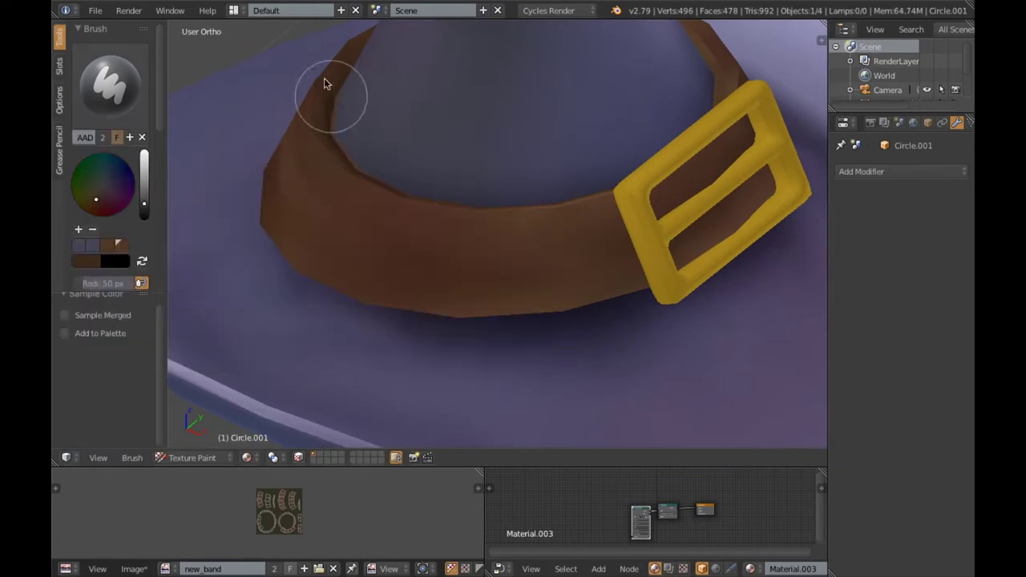
{"action": "middle_click_drag", "start_coordinate": [323, 80], "coordinate": [549, 157]}
{"action": "mouse_move", "coordinate": [386, 170]}
{"action": "middle_mouse_down"}
{"action": "mouse_move", "coordinate": [332, 187]}
{"action": "mouse_move", "coordinate": [396, 217]}
{"action": "mouse_move", "coordinate": [504, 222]}
{"action": "mouse_move", "coordinate": [595, 249]}
{"action": "middle_mouse_up"}
{"action": "scroll", "coordinate": [595, 249], "scroll_direction": "down", "scroll_amount": 3}
{"action": "mouse_move", "coordinate": [545, 312]}
{"action": "middle_mouse_down"}
{"action": "mouse_move", "coordinate": [481, 225]}
{"action": "mouse_move", "coordinate": [465, 309]}
{"action": "mouse_move", "coordinate": [566, 267]}
{"action": "middle_mouse_up"}
{"action": "key", "text": "f"}
{"action": "left_click", "coordinate": [566, 267]}
- Select only the brown band and isolate it in local view
{"action": "key", "text": "ctrl+Tab"}
{"action": "right_click", "coordinate": [497, 280]}
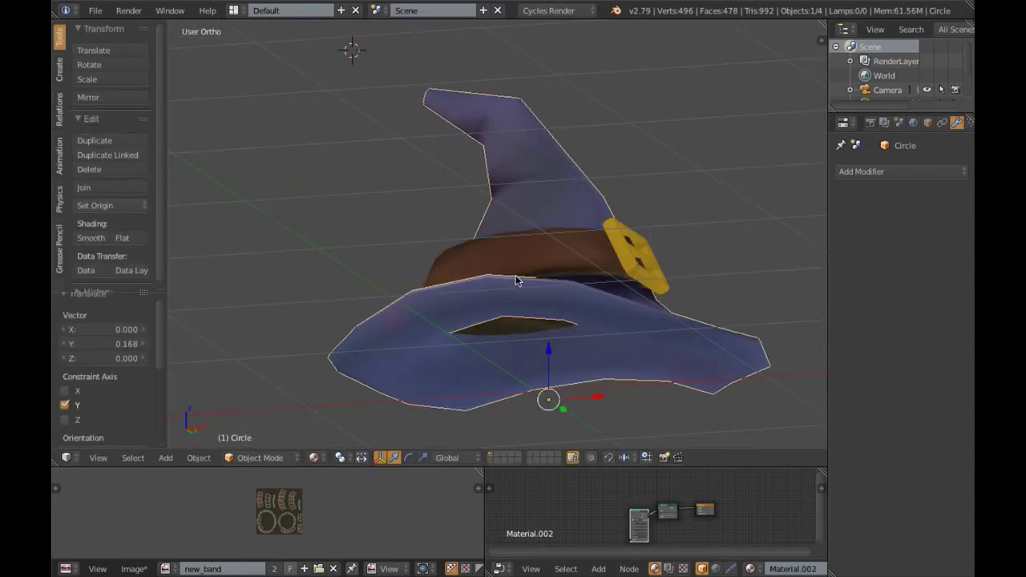
{"action": "key", "text": "a"}
{"action": "right_click", "coordinate": [481, 265]}
{"action": "key", "text": "KP_Divide"}
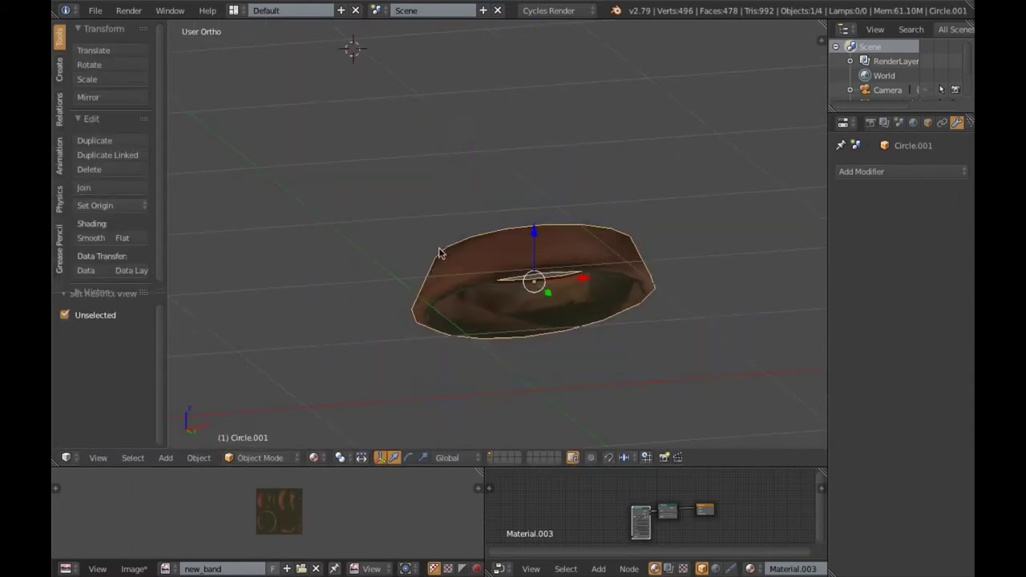
{"action": "middle_click_drag", "start_coordinate": [475, 291], "coordinate": [291, 142]}
- Paint the band with a softening brush, then a plain colour draw brush at 70 px radius
{"action": "key", "text": "ctrl+Tab"}
{"action": "key", "text": "2"}
{"action": "mouse_move", "coordinate": [347, 230]}
{"action": "middle_mouse_down"}
{"action": "mouse_move", "coordinate": [519, 312]}
{"action": "mouse_move", "coordinate": [458, 405]}
{"action": "mouse_move", "coordinate": [275, 406]}
{"action": "mouse_move", "coordinate": [312, 315]}
{"action": "mouse_move", "coordinate": [275, 246]}
{"action": "mouse_move", "coordinate": [233, 258]}
{"action": "mouse_move", "coordinate": [448, 373]}
{"action": "mouse_move", "coordinate": [561, 292]}
{"action": "mouse_move", "coordinate": [494, 190]}
{"action": "middle_mouse_up"}
{"action": "mouse_move", "coordinate": [540, 252]}
{"action": "middle_mouse_down"}
{"action": "mouse_move", "coordinate": [315, 281]}
{"action": "mouse_move", "coordinate": [383, 285]}
{"action": "mouse_move", "coordinate": [483, 257]}
{"action": "middle_mouse_up"}
{"action": "key", "text": "1"}
{"action": "key", "text": "KP_1"}
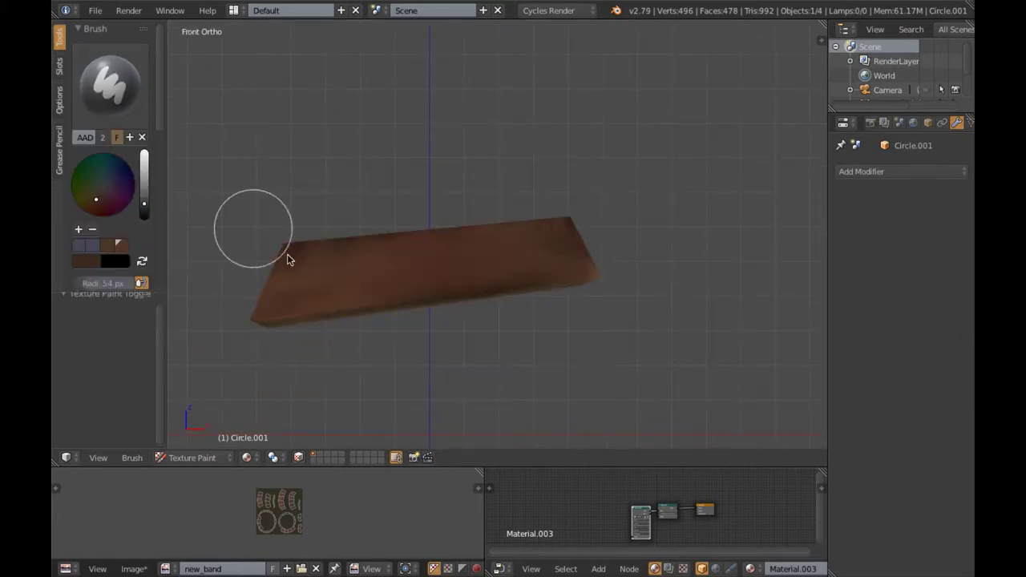
{"action": "key", "text": "f"}
{"action": "key", "text": "shift+f"}
{"action": "mouse_move", "coordinate": [361, 314]}
{"action": "middle_mouse_down"}
{"action": "mouse_move", "coordinate": [529, 286]}
{"action": "mouse_move", "coordinate": [502, 268]}
{"action": "mouse_move", "coordinate": [556, 293]}
{"action": "middle_mouse_up"}
- Smear the band's paint with the smear brush, then show the whole hat again
{"action": "left_click", "coordinate": [109, 85]}
{"action": "left_click", "coordinate": [284, 186]}
{"action": "mouse_move", "coordinate": [687, 275]}
{"action": "middle_mouse_down"}
{"action": "mouse_move", "coordinate": [532, 304]}
{"action": "mouse_move", "coordinate": [331, 277]}
{"action": "mouse_move", "coordinate": [528, 258]}
{"action": "mouse_move", "coordinate": [431, 300]}
{"action": "mouse_move", "coordinate": [590, 264]}
{"action": "middle_mouse_up"}
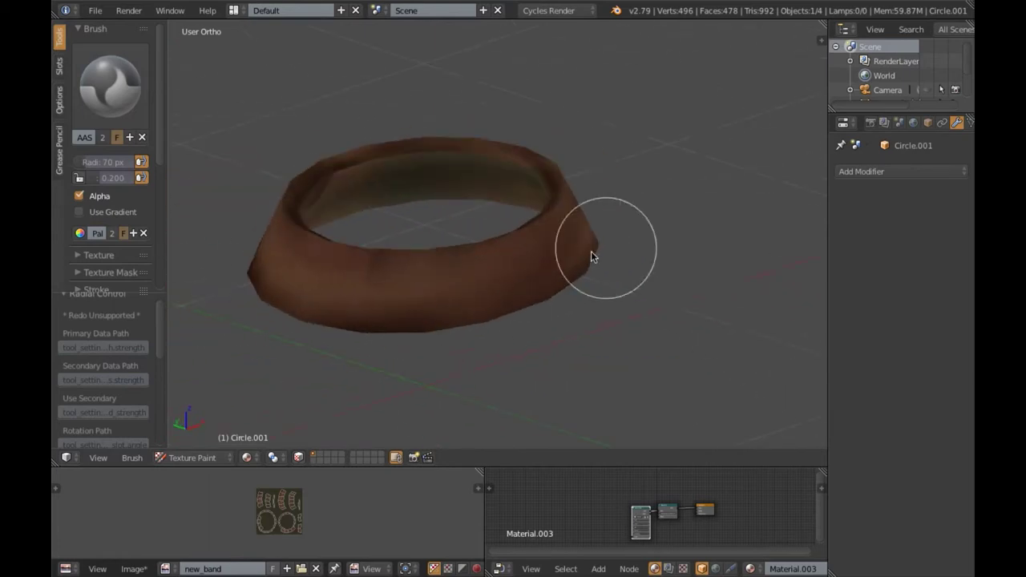
{"action": "left_click", "coordinate": [110, 84]}
{"action": "key", "text": "ctrl+z"}
- Bring the whole hat back into texture painting, turned so the buckle sits on the left
{"action": "key", "text": "ctrl+shift+z"}
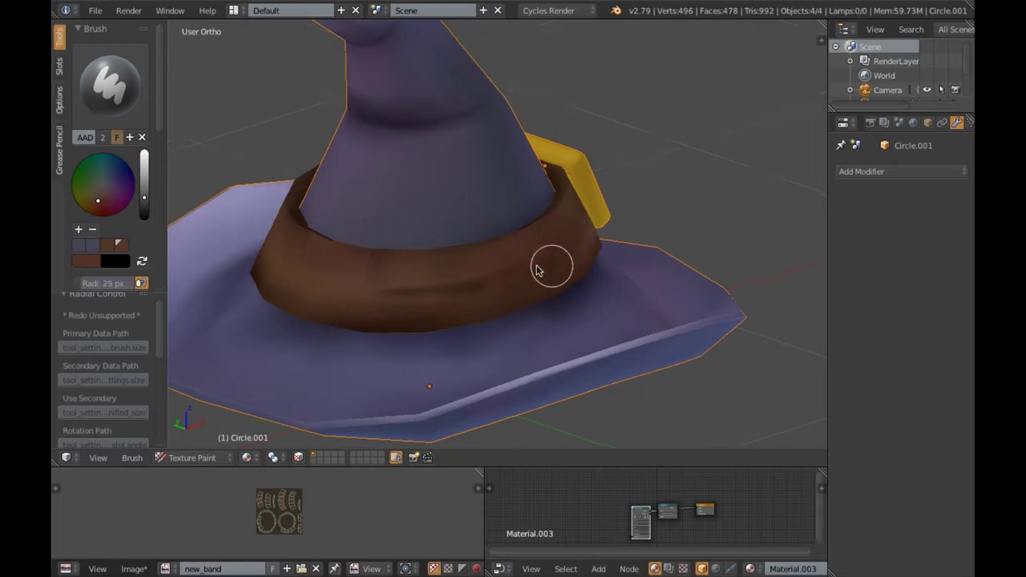
{"action": "middle_click_drag", "start_coordinate": [537, 271], "coordinate": [604, 280]}
{"action": "middle_click_drag", "start_coordinate": [486, 296], "coordinate": [445, 280]}
{"action": "mouse_move", "coordinate": [558, 293]}
{"action": "middle_mouse_down"}
{"action": "mouse_move", "coordinate": [556, 317]}
{"action": "mouse_move", "coordinate": [529, 335]}
{"action": "middle_mouse_up"}
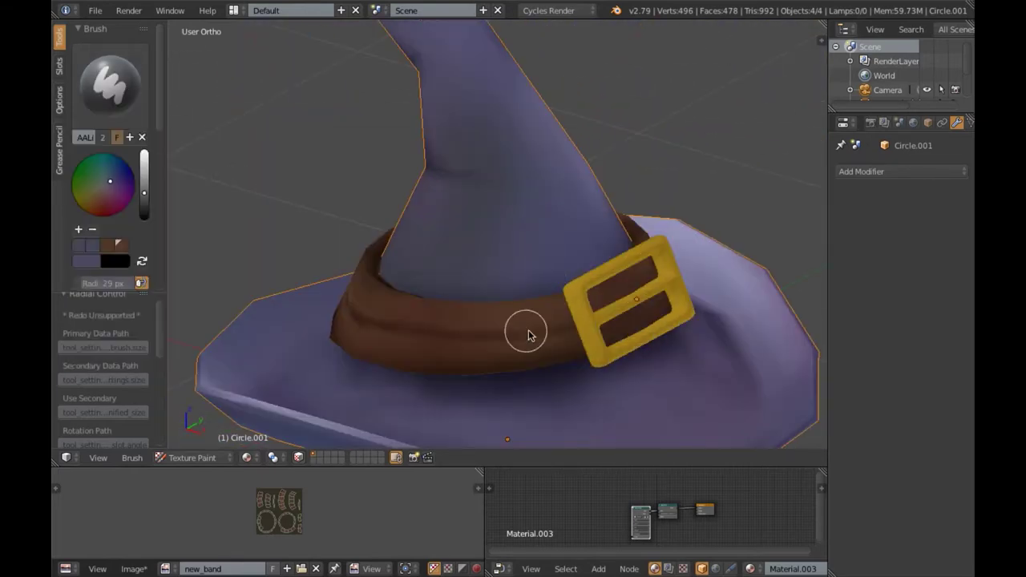
- Sample the band's brown as the paint colour, then resize the brush and set its strength to 0.091
{"action": "key", "text": "s"}
{"action": "mouse_move", "coordinate": [461, 330]}
{"action": "middle_mouse_down"}
{"action": "mouse_move", "coordinate": [428, 344]}
{"action": "mouse_move", "coordinate": [492, 309]}
{"action": "mouse_move", "coordinate": [574, 342]}
{"action": "middle_mouse_up"}
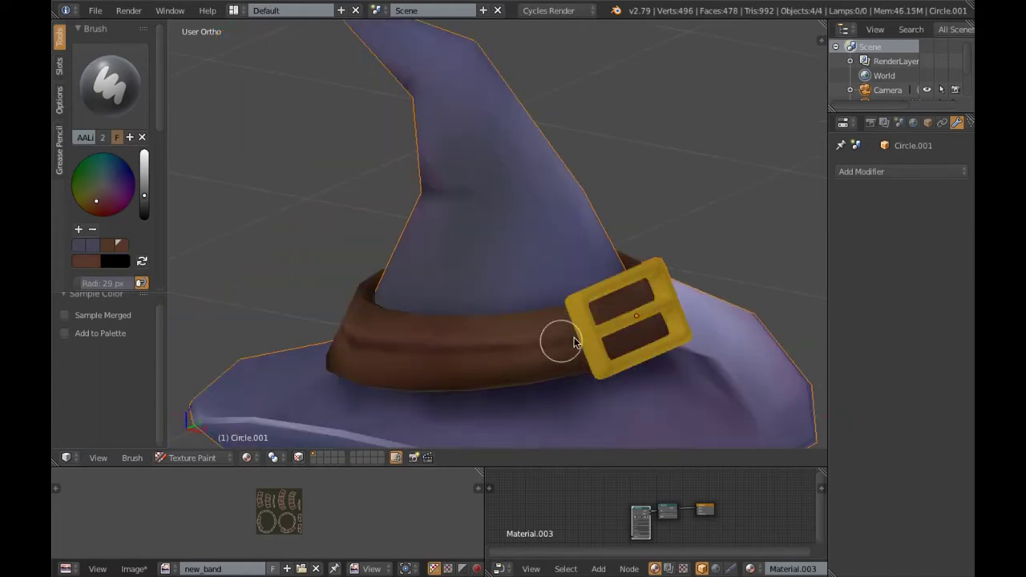
{"action": "mouse_move", "coordinate": [471, 364]}
{"action": "middle_mouse_down"}
{"action": "mouse_move", "coordinate": [513, 361]}
{"action": "mouse_move", "coordinate": [321, 383]}
{"action": "mouse_move", "coordinate": [449, 394]}
{"action": "mouse_move", "coordinate": [384, 280]}
{"action": "mouse_move", "coordinate": [395, 321]}
{"action": "middle_mouse_up"}
{"action": "key", "text": "f"}
{"action": "key", "text": "shift+f"}
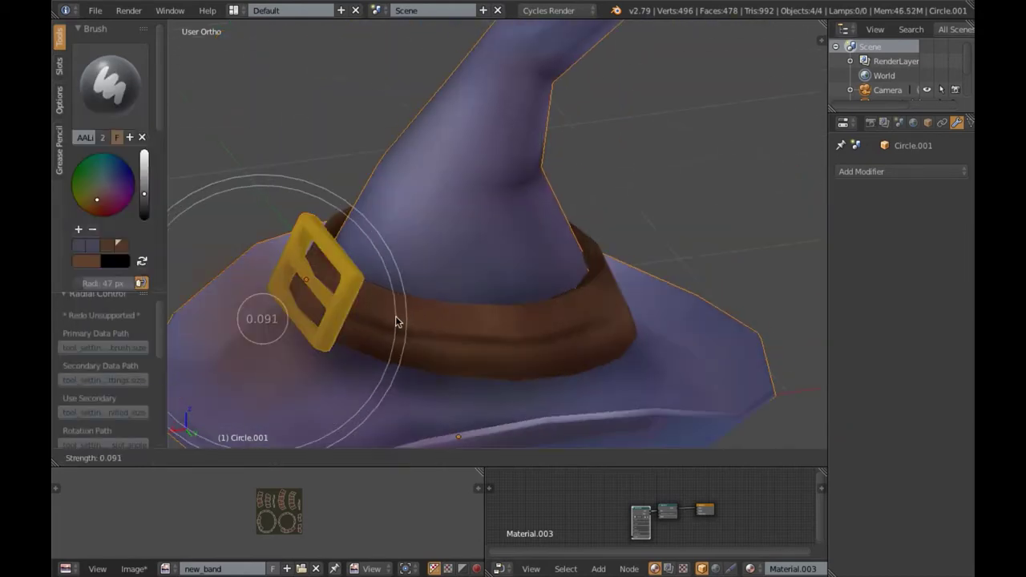
{"action": "left_click", "coordinate": [396, 322]}
- Switch to a different brush and zoom in on the band and buckle
{"action": "left_click", "coordinate": [109, 84]}
{"action": "left_click", "coordinate": [504, 161]}
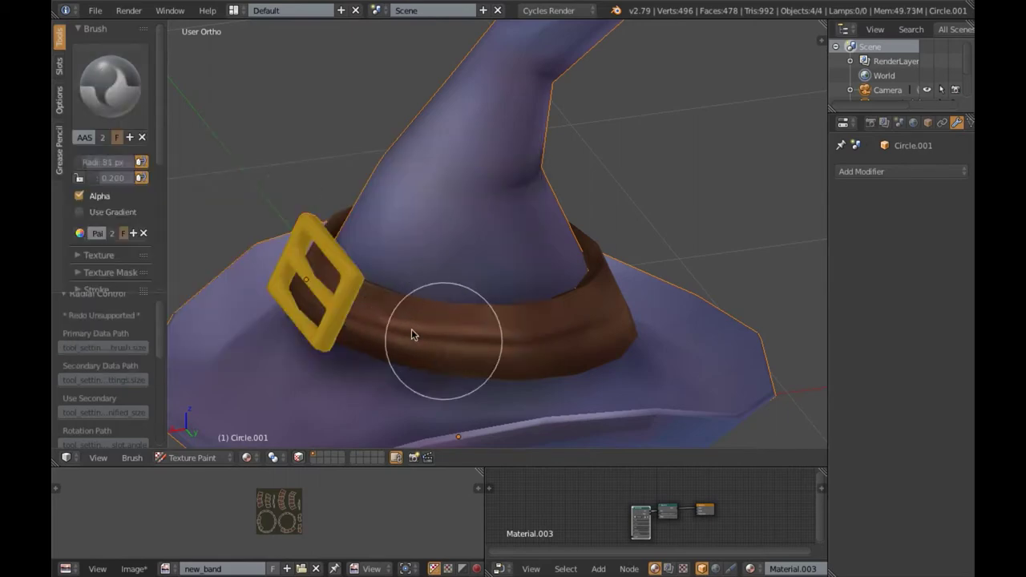
{"action": "mouse_move", "coordinate": [644, 306]}
{"action": "middle_mouse_down"}
{"action": "mouse_move", "coordinate": [374, 339]}
{"action": "mouse_move", "coordinate": [323, 286]}
{"action": "middle_mouse_up"}
{"action": "scroll", "coordinate": [323, 286], "scroll_direction": "up", "scroll_amount": 4}
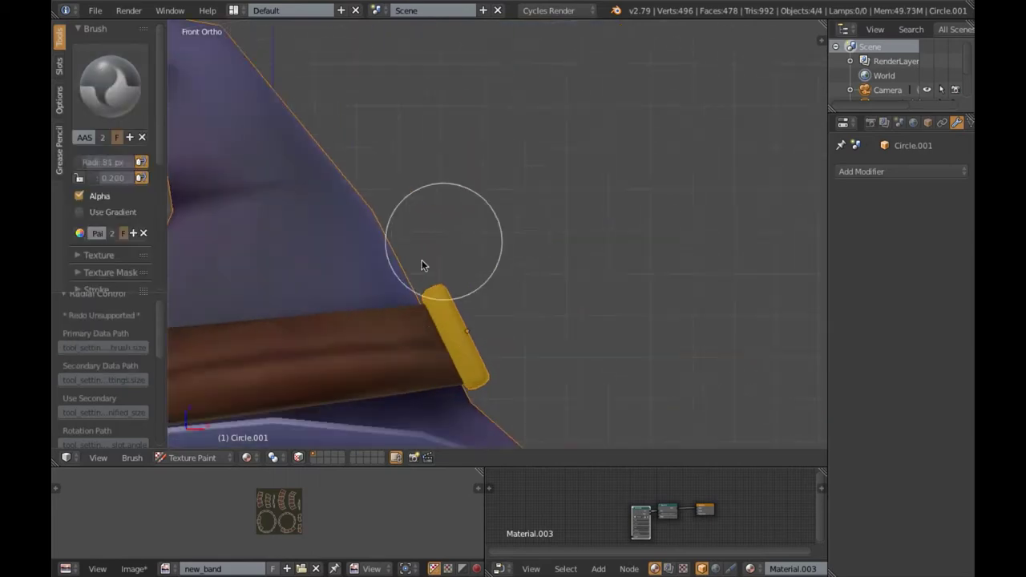
{"action": "middle_click_drag", "start_coordinate": [343, 228], "coordinate": [533, 350]}
{"action": "scroll", "coordinate": [533, 350], "scroll_direction": "up", "scroll_amount": 3}
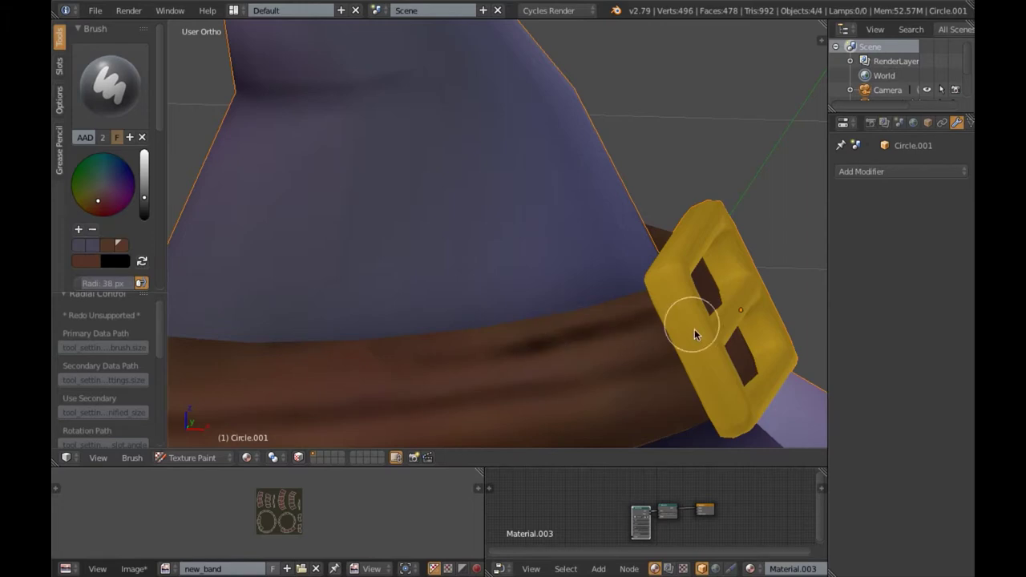
{"action": "middle_click_drag", "start_coordinate": [684, 310], "coordinate": [458, 299], "text": "shift"}
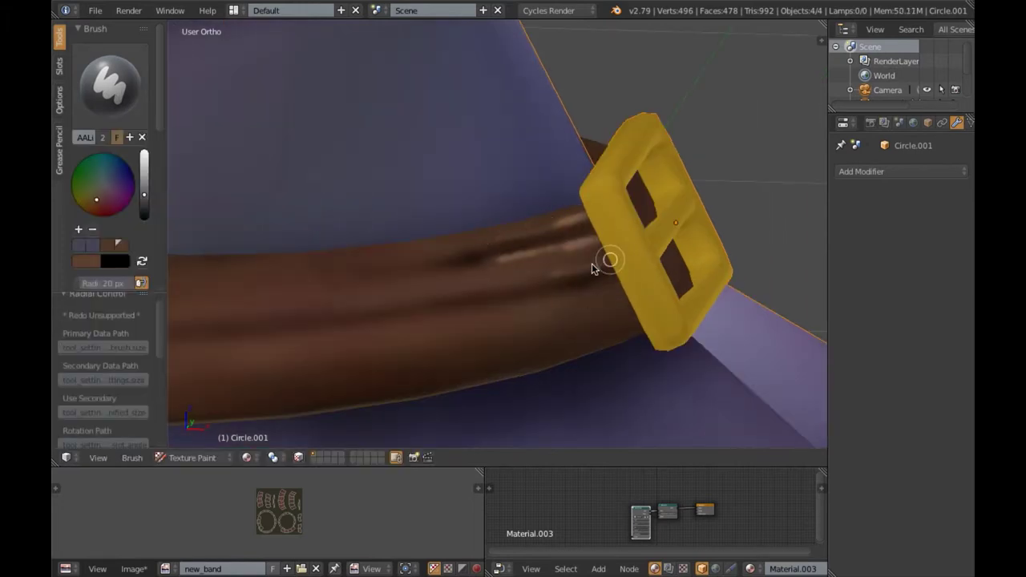
- Smudge highlight streaks across the band with the Smear brush
{"action": "left_click", "coordinate": [110, 84]}
{"action": "left_click", "coordinate": [219, 161]}
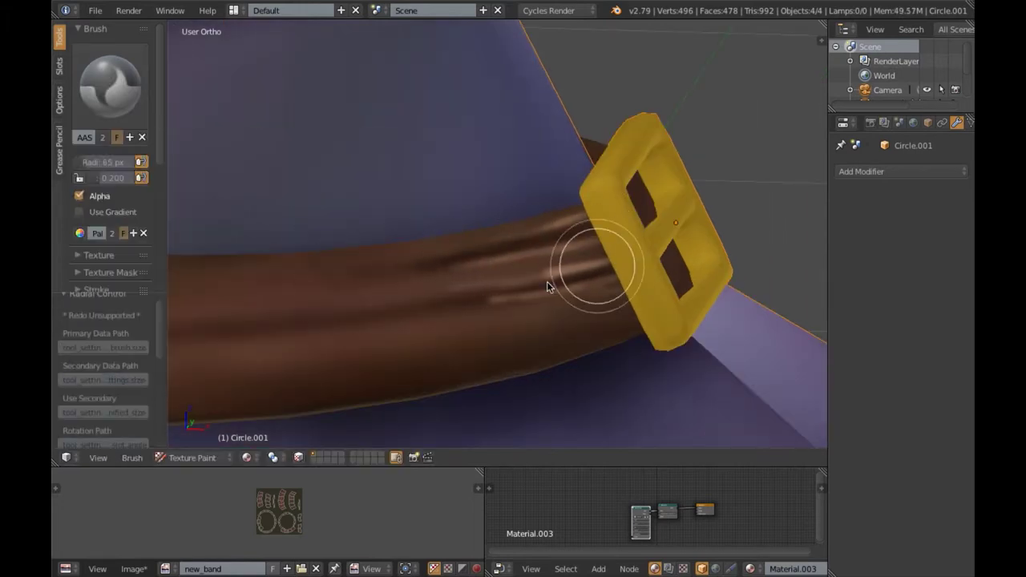
{"action": "left_click_drag", "start_coordinate": [618, 256], "coordinate": [470, 343]}
{"action": "scroll", "coordinate": [470, 343], "scroll_direction": "down", "scroll_amount": 3}
{"action": "mouse_move", "coordinate": [549, 300]}
{"action": "middle_mouse_down"}
{"action": "mouse_move", "coordinate": [437, 275]}
{"action": "mouse_move", "coordinate": [480, 240]}
{"action": "middle_mouse_up"}
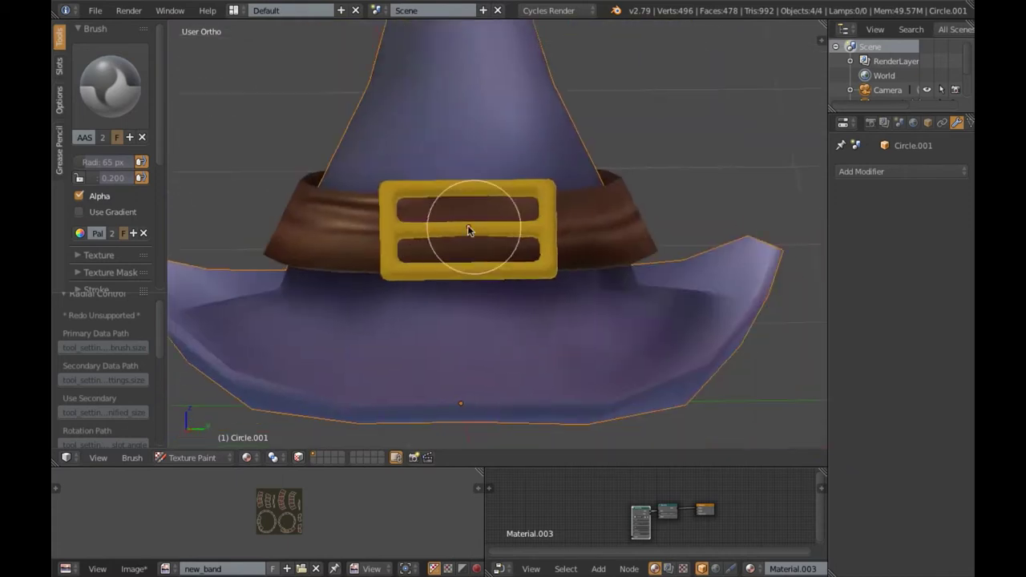
- Shade the band with the AADarken and AALighten brushes, then switch to a softening brush
{"action": "left_click", "coordinate": [110, 84]}
{"action": "left_click", "coordinate": [161, 164]}
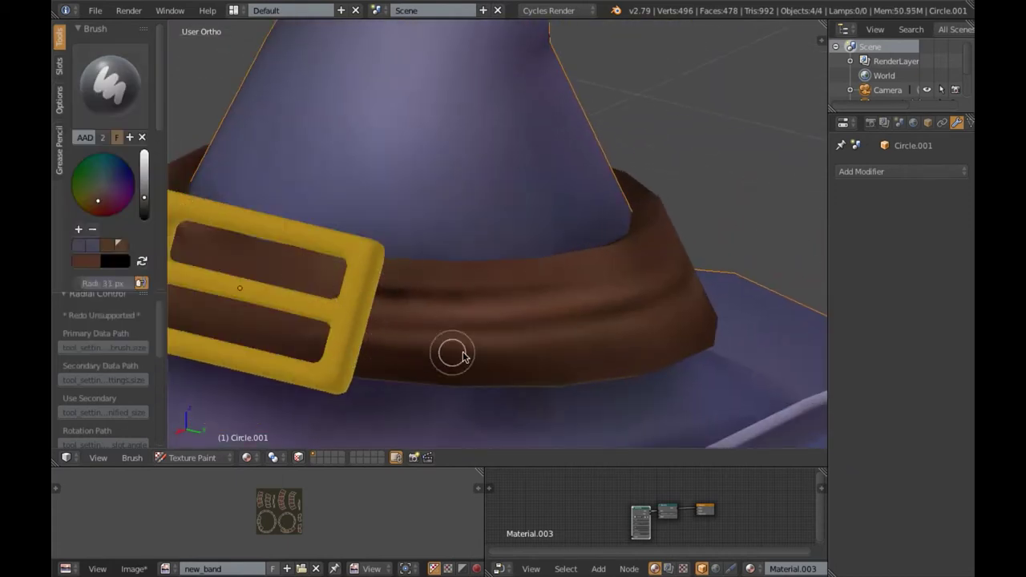
{"action": "left_click", "coordinate": [109, 84]}
{"action": "left_click", "coordinate": [220, 164]}
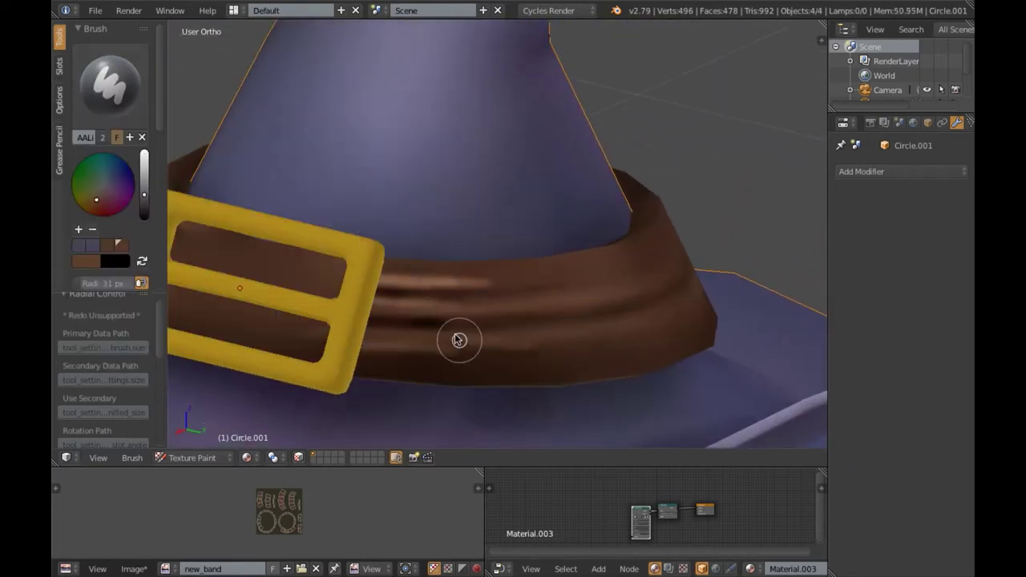
{"action": "key", "text": "f"}
{"action": "scroll", "coordinate": [624, 314], "scroll_direction": "down", "scroll_amount": 4}
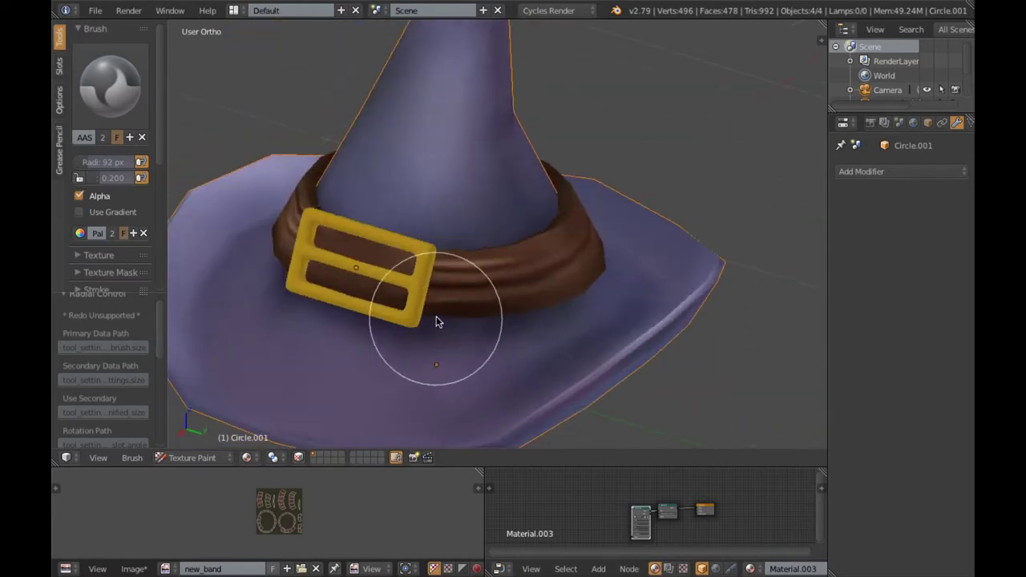
- Move to a close view of the band and return to texture painting
{"action": "left_click", "coordinate": [262, 457]}
{"action": "left_click", "coordinate": [262, 439]}
{"action": "middle_click_drag", "start_coordinate": [264, 437], "coordinate": [467, 304]}
{"action": "scroll", "coordinate": [452, 300], "scroll_direction": "up", "scroll_amount": 4}
{"action": "key", "text": "ctrl+z"}
- Pick a colour drawing brush and view the band from several angles around the buckle
{"action": "left_click", "coordinate": [109, 84]}
{"action": "left_click", "coordinate": [160, 165]}
{"action": "mouse_move", "coordinate": [161, 165]}
{"action": "middle_mouse_down"}
{"action": "mouse_move", "coordinate": [522, 291]}
{"action": "mouse_move", "coordinate": [508, 263]}
{"action": "middle_mouse_up"}
{"action": "middle_click_drag", "start_coordinate": [320, 266], "coordinate": [327, 273]}
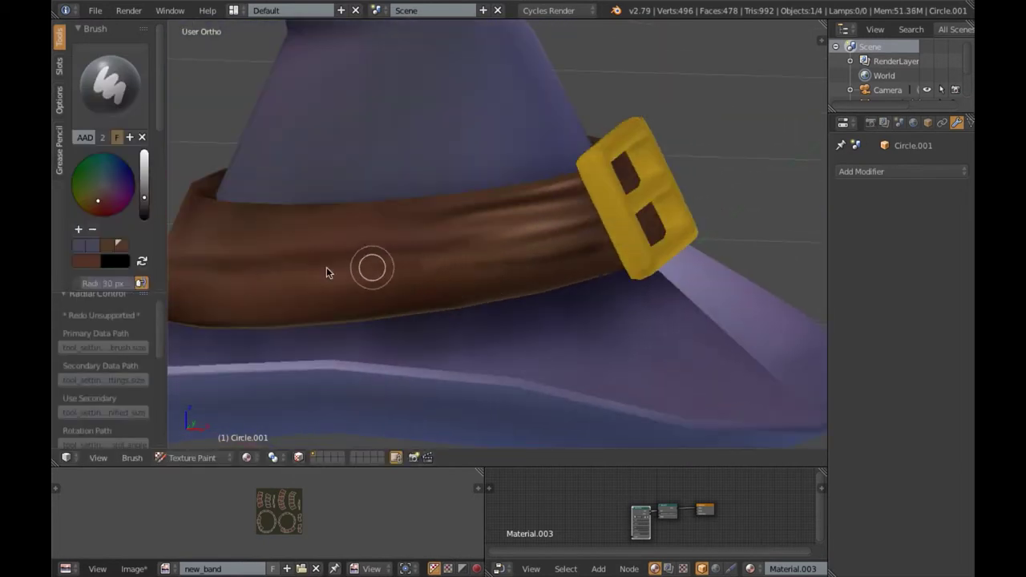
{"action": "mouse_move", "coordinate": [529, 214]}
{"action": "middle_mouse_down"}
{"action": "mouse_move", "coordinate": [291, 259]}
{"action": "mouse_move", "coordinate": [531, 241]}
{"action": "mouse_move", "coordinate": [314, 295]}
{"action": "mouse_move", "coordinate": [641, 260]}
{"action": "mouse_move", "coordinate": [393, 259]}
{"action": "mouse_move", "coordinate": [460, 337]}
{"action": "mouse_move", "coordinate": [444, 277]}
{"action": "mouse_move", "coordinate": [487, 324]}
{"action": "middle_mouse_up"}
{"action": "mouse_move", "coordinate": [446, 369]}
{"action": "middle_mouse_down"}
{"action": "mouse_move", "coordinate": [623, 382]}
{"action": "mouse_move", "coordinate": [394, 168]}
{"action": "middle_mouse_up"}
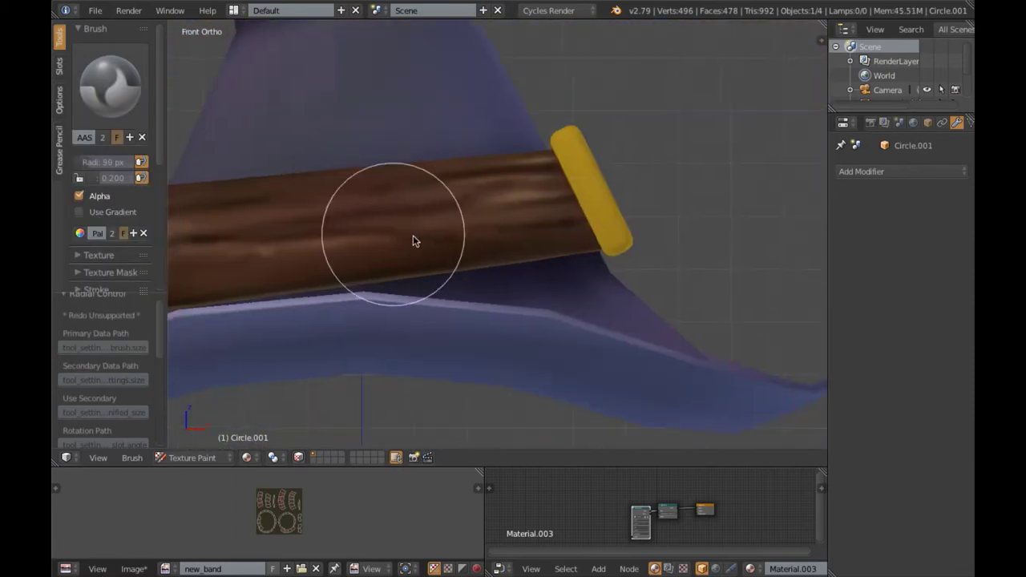
{"action": "mouse_move", "coordinate": [413, 241]}
{"action": "middle_mouse_down"}
{"action": "mouse_move", "coordinate": [241, 277]}
{"action": "mouse_move", "coordinate": [380, 261]}
{"action": "mouse_move", "coordinate": [472, 283]}
{"action": "mouse_move", "coordinate": [469, 343]}
{"action": "mouse_move", "coordinate": [508, 222]}
{"action": "mouse_move", "coordinate": [561, 216]}
{"action": "middle_mouse_up"}
- With a 115 px brush in straight side view, paint a dark mark in the buckle's lower slot
{"action": "key", "text": "f"}
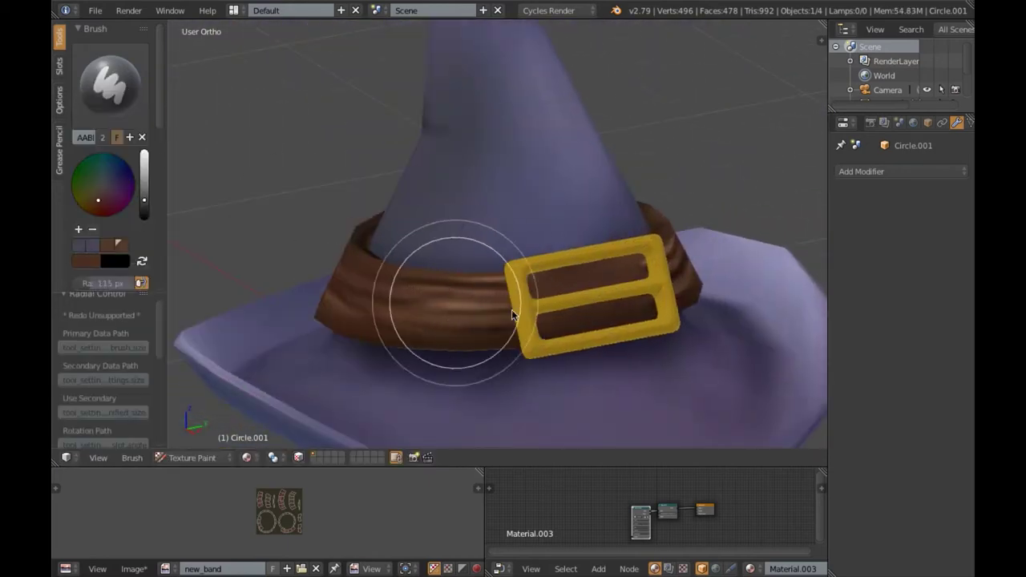
{"action": "key", "text": "KP_3"}
{"action": "scroll", "coordinate": [417, 200], "scroll_direction": "up", "scroll_amount": 3}
{"action": "key", "text": "f"}
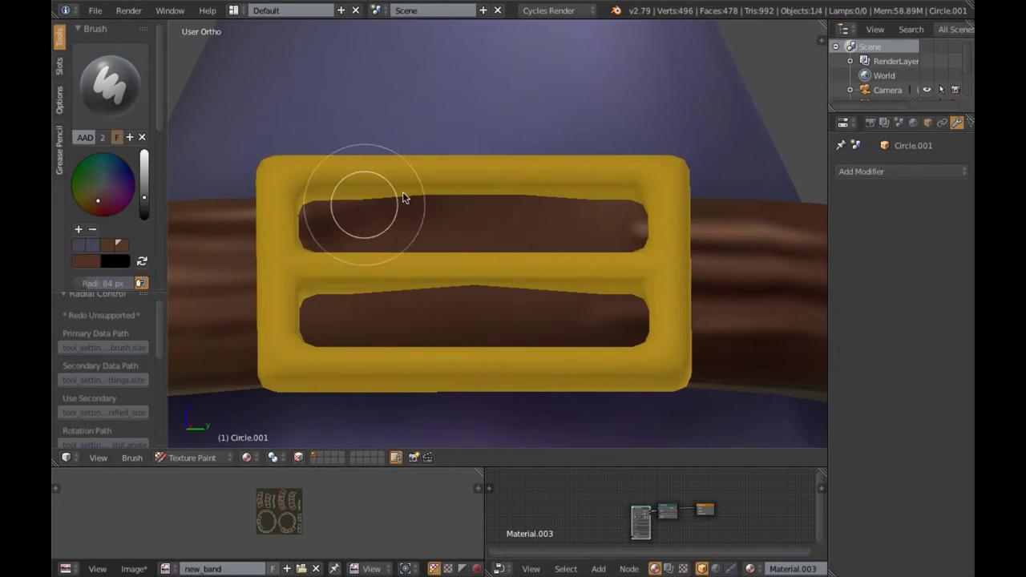
{"action": "left_click", "coordinate": [477, 317]}
- Switch to a different, resized brush and bring the whole belt into view
{"action": "left_click", "coordinate": [110, 83]}
{"action": "left_click", "coordinate": [220, 165]}
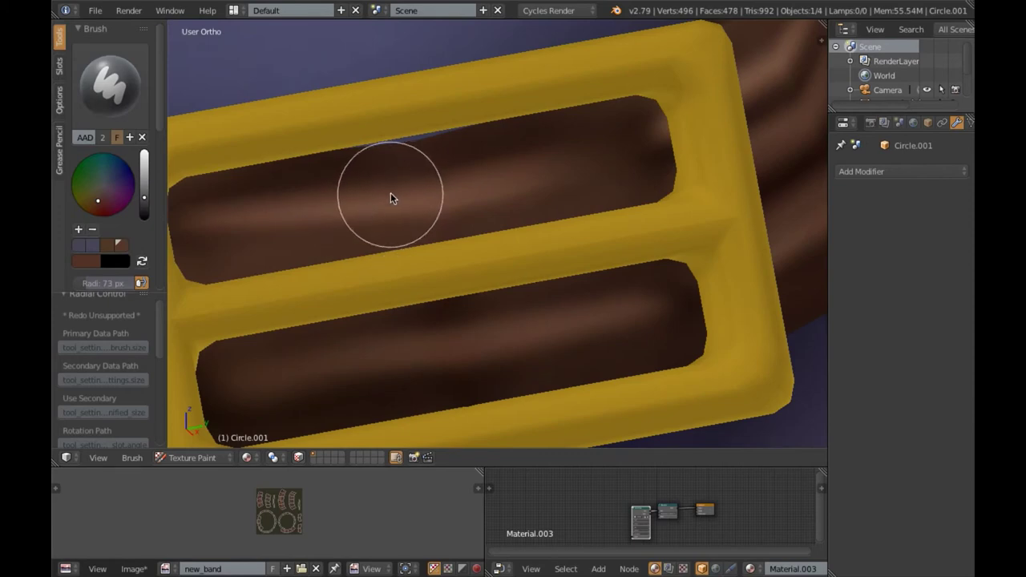
{"action": "key", "text": "f"}
{"action": "left_click", "coordinate": [566, 177]}
{"action": "middle_click_drag", "start_coordinate": [600, 337], "coordinate": [517, 184]}
{"action": "scroll", "coordinate": [517, 184], "scroll_direction": "down", "scroll_amount": 3}
- Pick the colour draw brush and turn the view so the belt runs horizontally
{"action": "left_click", "coordinate": [109, 83]}
{"action": "left_click", "coordinate": [292, 180]}
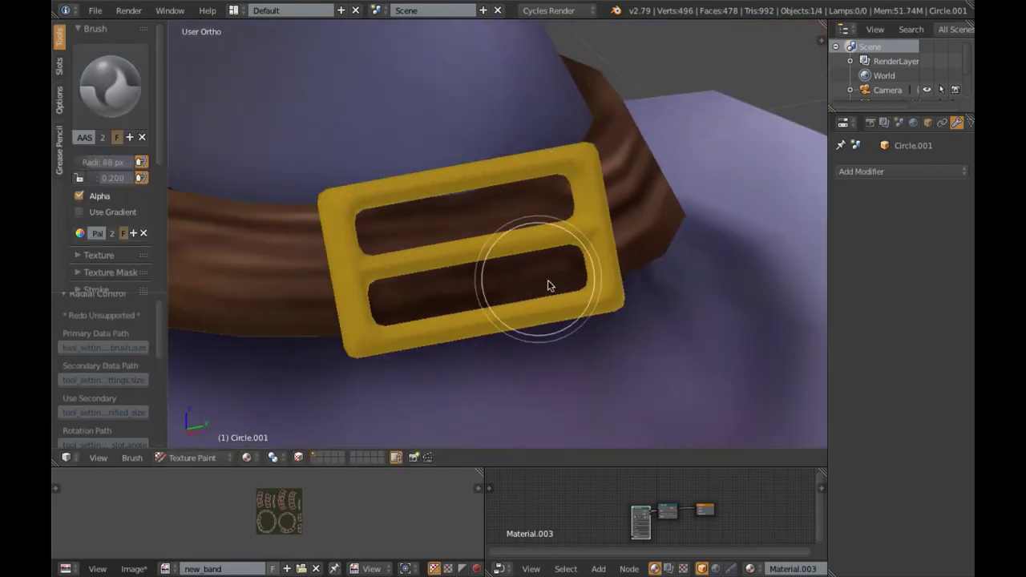
{"action": "scroll", "coordinate": [478, 252], "scroll_direction": "down", "scroll_amount": 4}
{"action": "middle_click_drag", "start_coordinate": [513, 241], "coordinate": [497, 235]}
{"action": "scroll", "coordinate": [497, 235], "scroll_direction": "up", "scroll_amount": 5}
{"action": "left_click", "coordinate": [110, 83]}
{"action": "left_click", "coordinate": [103, 226]}
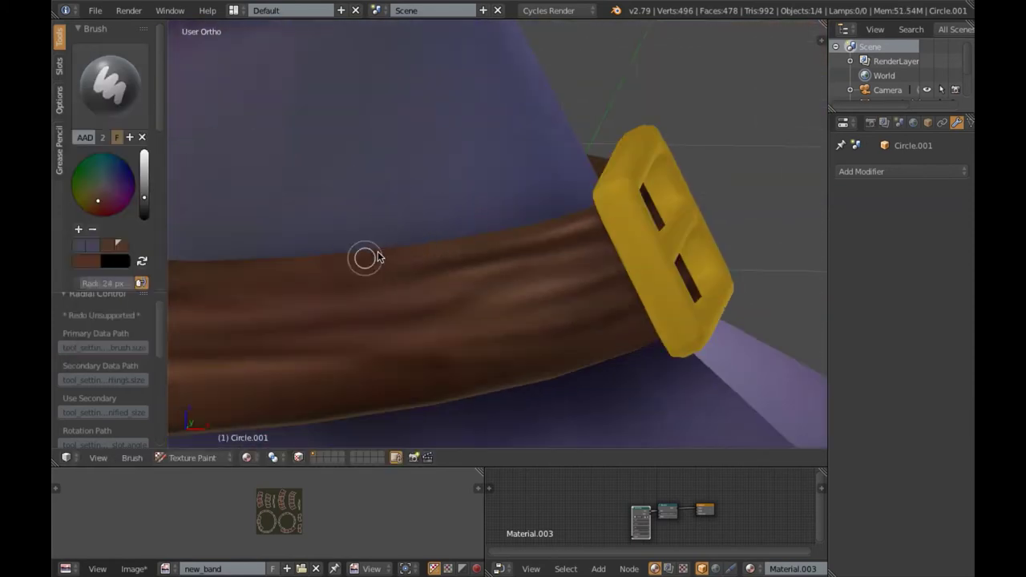
{"action": "middle_click_drag", "start_coordinate": [328, 281], "coordinate": [425, 215]}
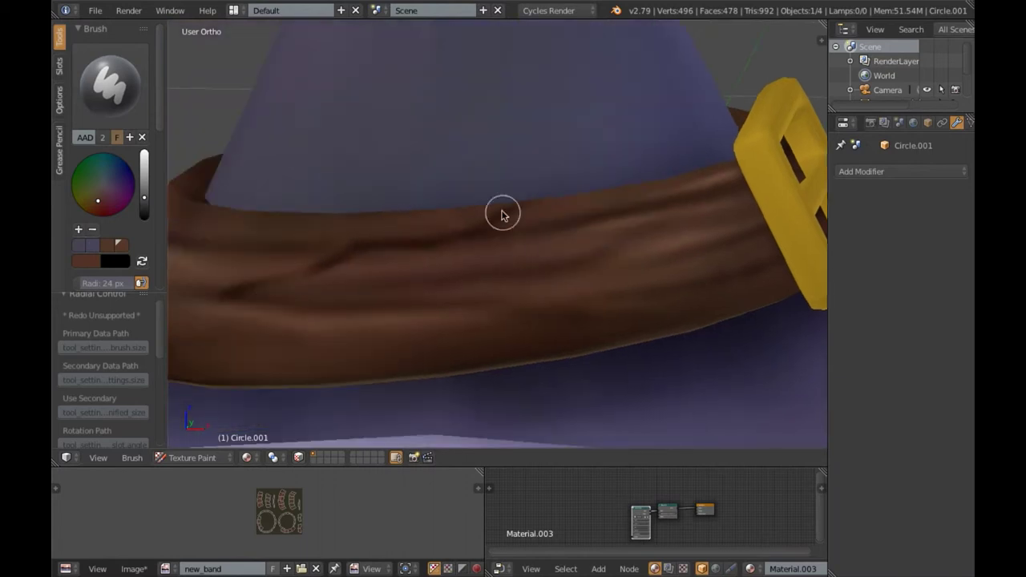
- Smear the belt's paint while viewing it from a higher angle
{"action": "key", "text": "2"}
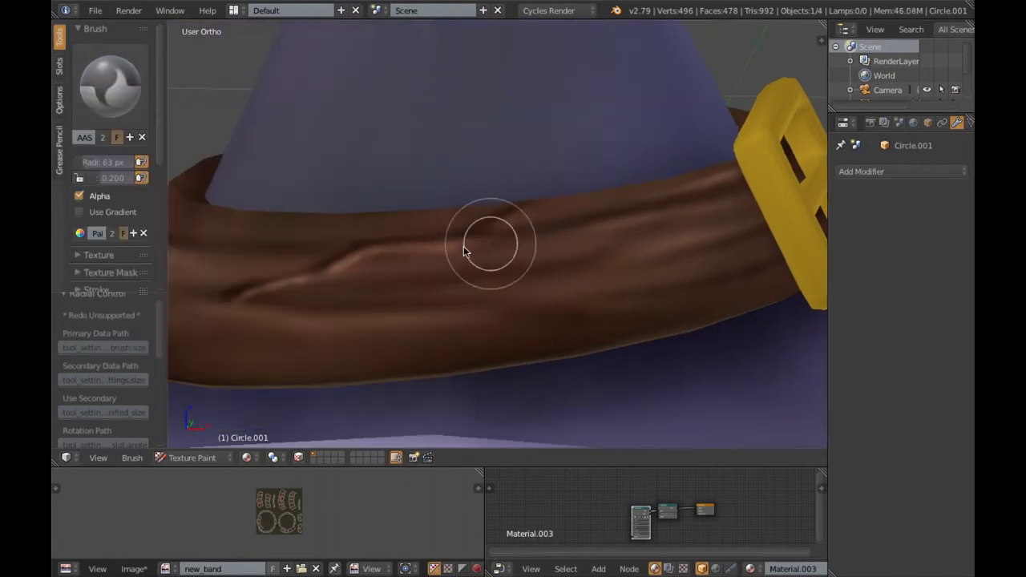
{"action": "middle_click_drag", "start_coordinate": [513, 236], "coordinate": [447, 272]}
{"action": "scroll", "coordinate": [575, 251], "scroll_direction": "down", "scroll_amount": 4}
{"action": "scroll", "coordinate": [554, 265], "scroll_direction": "up", "scroll_amount": 4}
{"action": "middle_click_drag", "start_coordinate": [554, 265], "coordinate": [392, 300]}
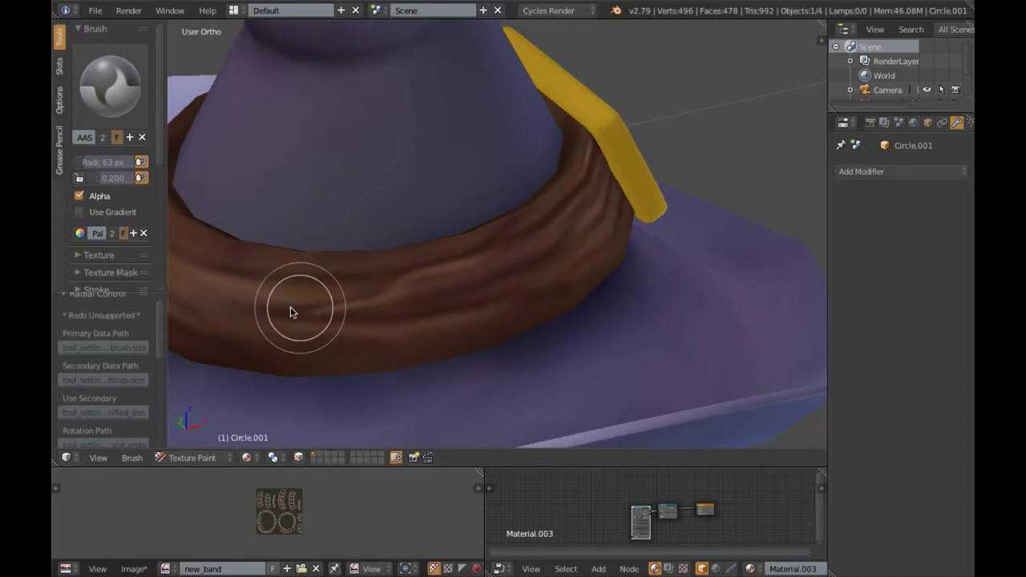
{"action": "scroll", "coordinate": [392, 300], "scroll_direction": "down", "scroll_amount": 5}
{"action": "middle_click_drag", "start_coordinate": [344, 263], "coordinate": [573, 298]}
{"action": "scroll", "coordinate": [572, 297], "scroll_direction": "up", "scroll_amount": 5}
- Alternate the colour draw and smear brushes to add folds along the belt and buckle
{"action": "key", "text": "1"}
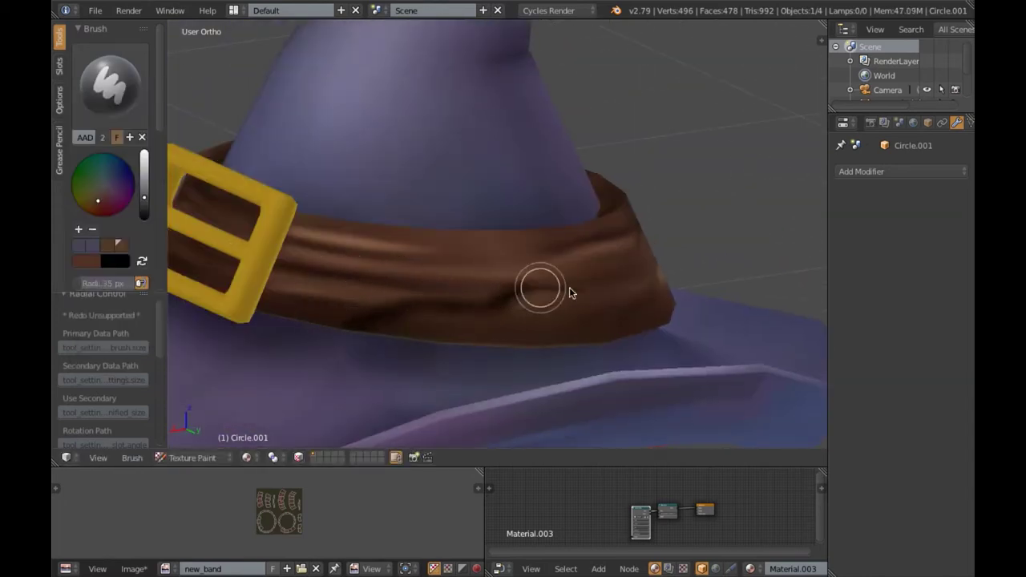
{"action": "key", "text": "3"}
{"action": "mouse_move", "coordinate": [529, 302]}
{"action": "middle_mouse_down"}
{"action": "mouse_move", "coordinate": [298, 330]}
{"action": "mouse_move", "coordinate": [272, 312]}
{"action": "middle_mouse_up"}
{"action": "key", "text": "2"}
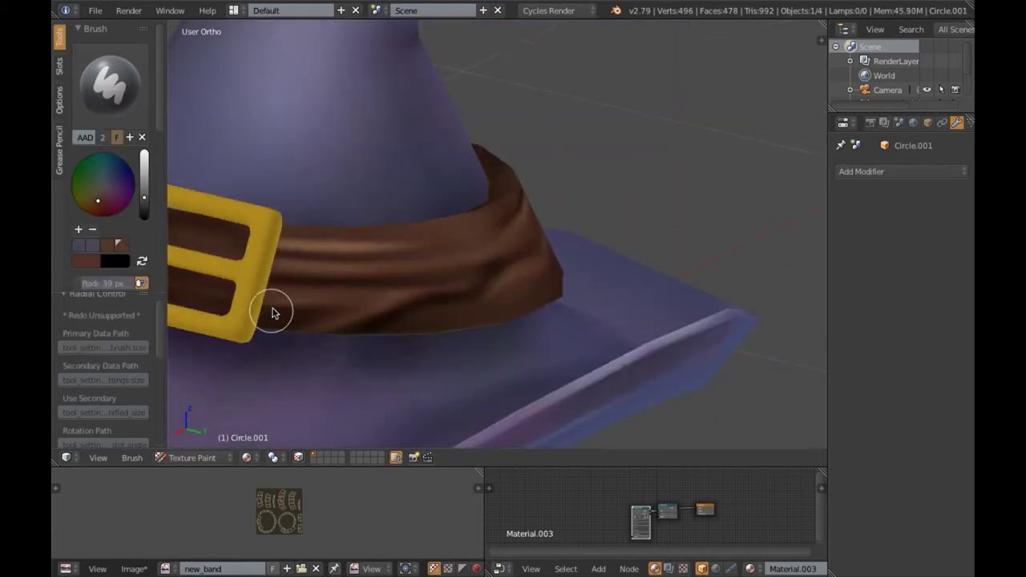
{"action": "key", "text": "3"}
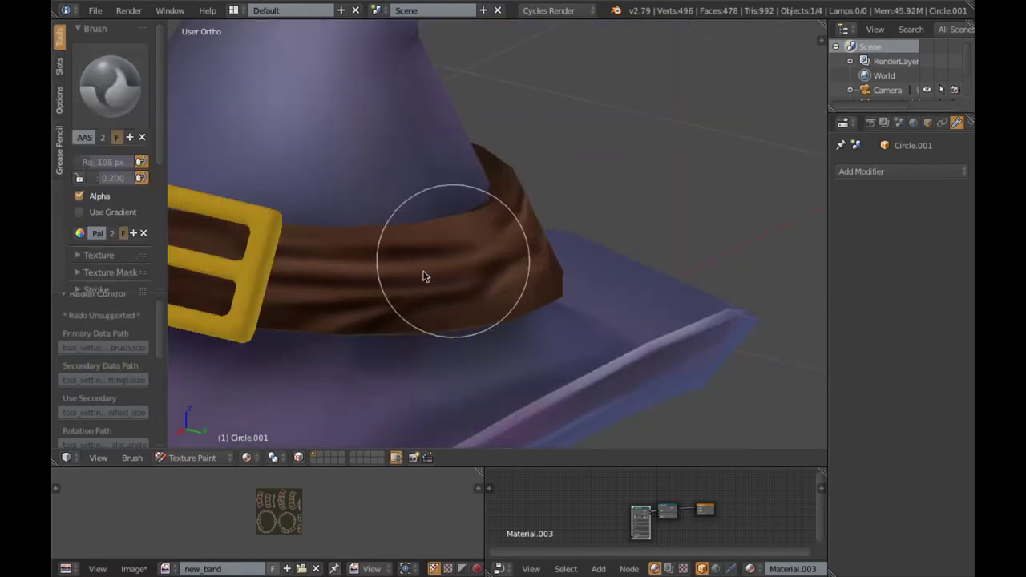
{"action": "middle_click_drag", "start_coordinate": [423, 277], "coordinate": [344, 297]}
{"action": "scroll", "coordinate": [450, 310], "scroll_direction": "down", "scroll_amount": 3}
{"action": "middle_click_drag", "start_coordinate": [450, 310], "coordinate": [531, 229]}
- Draw more dark folds on the band, then smear them in
{"action": "key", "text": "2"}
{"action": "scroll", "coordinate": [332, 297], "scroll_direction": "up", "scroll_amount": 3}
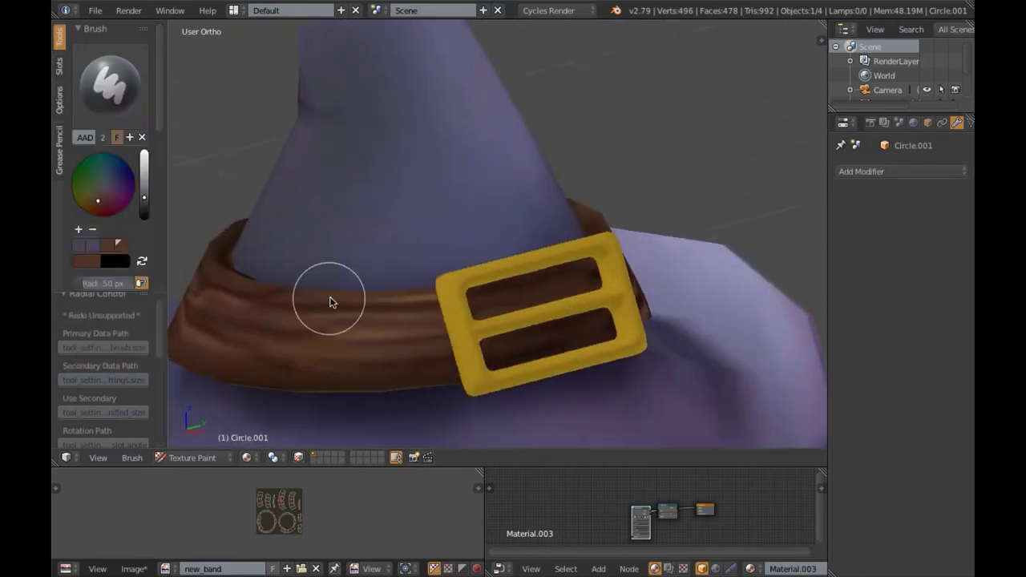
{"action": "middle_click_drag", "start_coordinate": [332, 297], "coordinate": [495, 333]}
{"action": "middle_click_drag", "start_coordinate": [520, 366], "coordinate": [495, 375]}
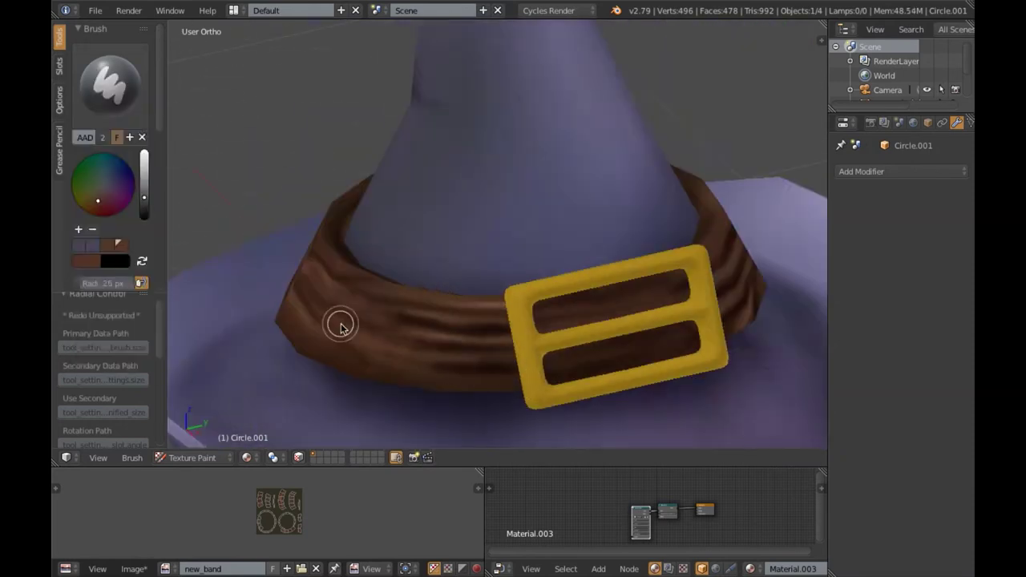
{"action": "key", "text": "3"}
{"action": "scroll", "coordinate": [344, 321], "scroll_direction": "down", "scroll_amount": 2}
- View the whole hat and save the new_band texture
{"action": "mouse_move", "coordinate": [358, 310]}
{"action": "middle_mouse_down"}
{"action": "mouse_move", "coordinate": [521, 355]}
{"action": "mouse_move", "coordinate": [503, 396]}
{"action": "mouse_move", "coordinate": [545, 321]}
{"action": "middle_mouse_up"}
{"action": "scroll", "coordinate": [503, 396], "scroll_direction": "down", "scroll_amount": 2}
{"action": "scroll", "coordinate": [575, 280], "scroll_direction": "up", "scroll_amount": 2}
{"action": "middle_click_drag", "start_coordinate": [485, 281], "coordinate": [599, 304]}
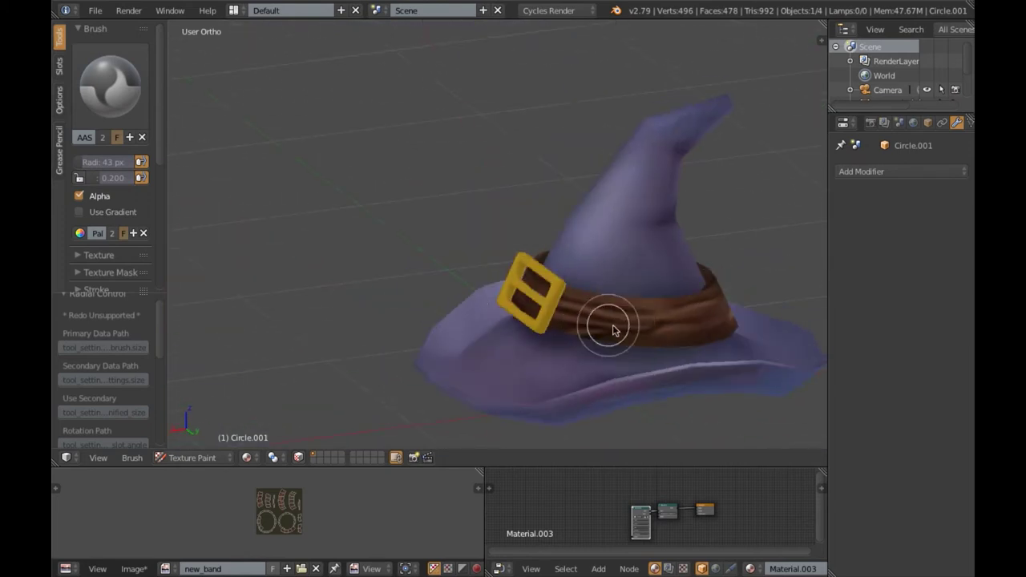
{"action": "scroll", "coordinate": [398, 313], "scroll_direction": "down", "scroll_amount": 3}
{"action": "middle_click_drag", "start_coordinate": [399, 314], "coordinate": [470, 309]}
{"action": "left_click", "coordinate": [469, 306]}
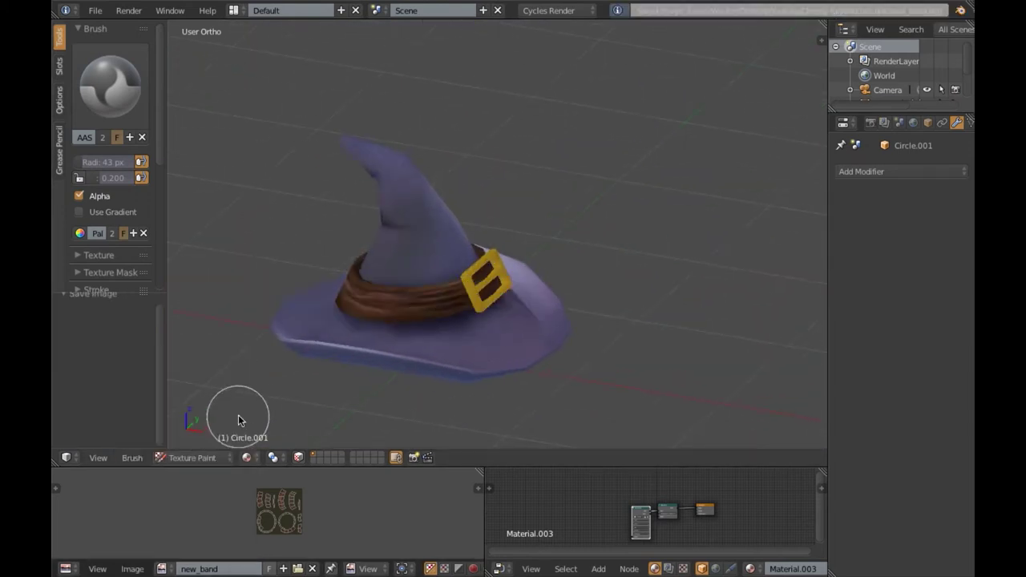
- Select the buckle Plane, return it to texture painting with a paint brush, and sample its gold
{"action": "right_click", "coordinate": [487, 280]}
{"action": "left_click", "coordinate": [256, 457]}
{"action": "left_click", "coordinate": [265, 360]}
{"action": "left_click", "coordinate": [110, 85]}
{"action": "left_click", "coordinate": [99, 167]}
{"action": "scroll", "coordinate": [510, 302], "scroll_direction": "up", "scroll_amount": 1}
{"action": "scroll", "coordinate": [510, 302], "scroll_direction": "up", "scroll_amount": 4}
{"action": "key", "text": "s"}
- From a front view of the buckle, sample the belt's brown and shrink the brush
{"action": "mouse_move", "coordinate": [448, 390]}
{"action": "middle_mouse_down"}
{"action": "mouse_move", "coordinate": [515, 319]}
{"action": "mouse_move", "coordinate": [481, 297]}
{"action": "mouse_move", "coordinate": [393, 273]}
{"action": "mouse_move", "coordinate": [417, 228]}
{"action": "mouse_move", "coordinate": [478, 275]}
{"action": "mouse_move", "coordinate": [525, 276]}
{"action": "mouse_move", "coordinate": [435, 259]}
{"action": "middle_mouse_up"}
{"action": "key", "text": "s"}
{"action": "key", "text": "s"}
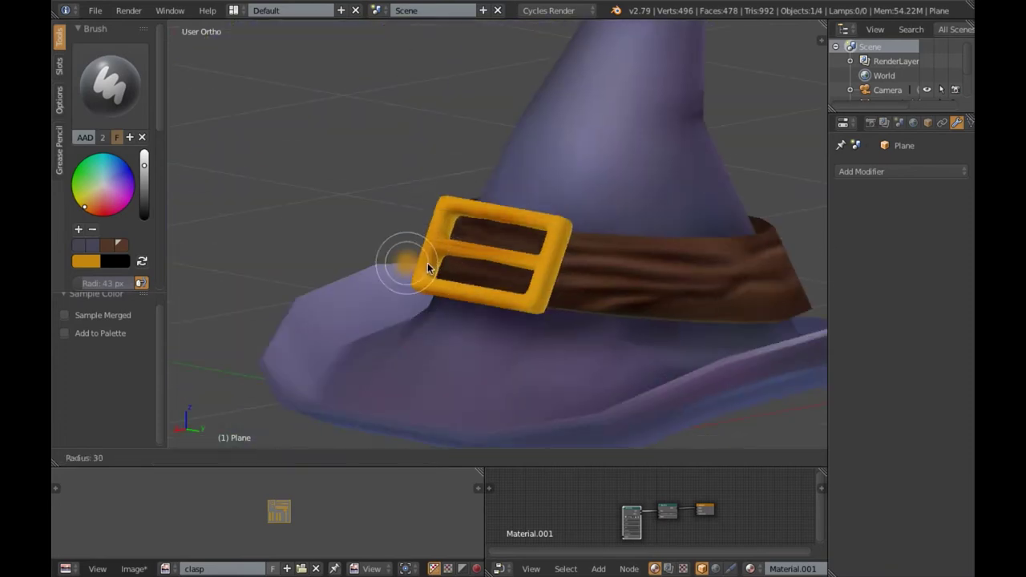
{"action": "key", "text": "f"}
{"action": "left_click", "coordinate": [492, 222]}
- Set the brush size to 42 px and turn to a straight front view of the buckle
{"action": "mouse_move", "coordinate": [492, 222]}
{"action": "middle_mouse_down"}
{"action": "mouse_move", "coordinate": [556, 235]}
{"action": "mouse_move", "coordinate": [455, 286]}
{"action": "mouse_move", "coordinate": [554, 222]}
{"action": "mouse_move", "coordinate": [607, 275]}
{"action": "mouse_move", "coordinate": [481, 240]}
{"action": "mouse_move", "coordinate": [345, 285]}
{"action": "middle_mouse_up"}
{"action": "key", "text": "f"}
{"action": "left_click", "coordinate": [423, 221]}
{"action": "key", "text": "f"}
{"action": "left_click", "coordinate": [344, 285]}
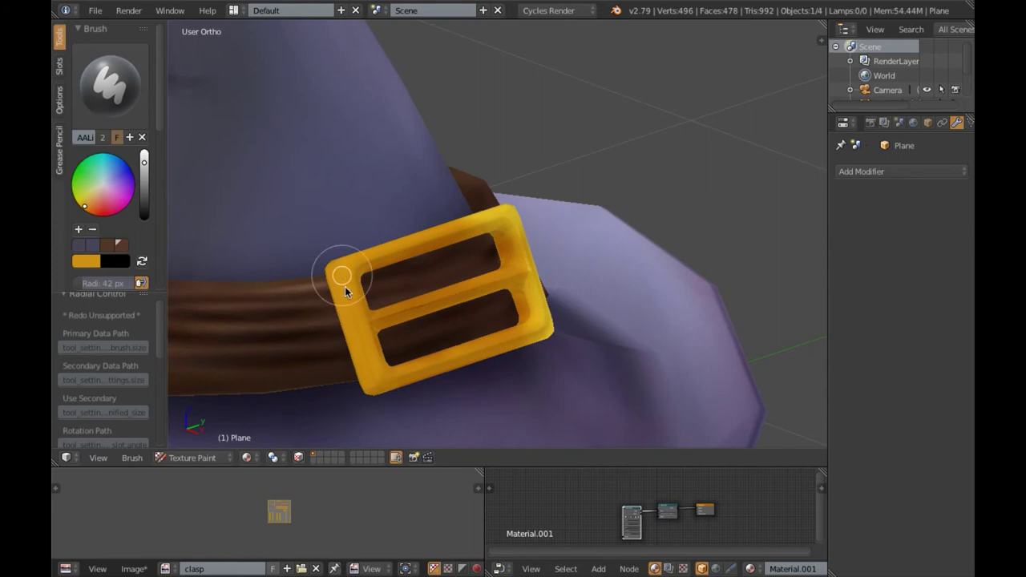
{"action": "left_click", "coordinate": [463, 233]}
{"action": "middle_click_drag", "start_coordinate": [463, 232], "coordinate": [483, 287]}
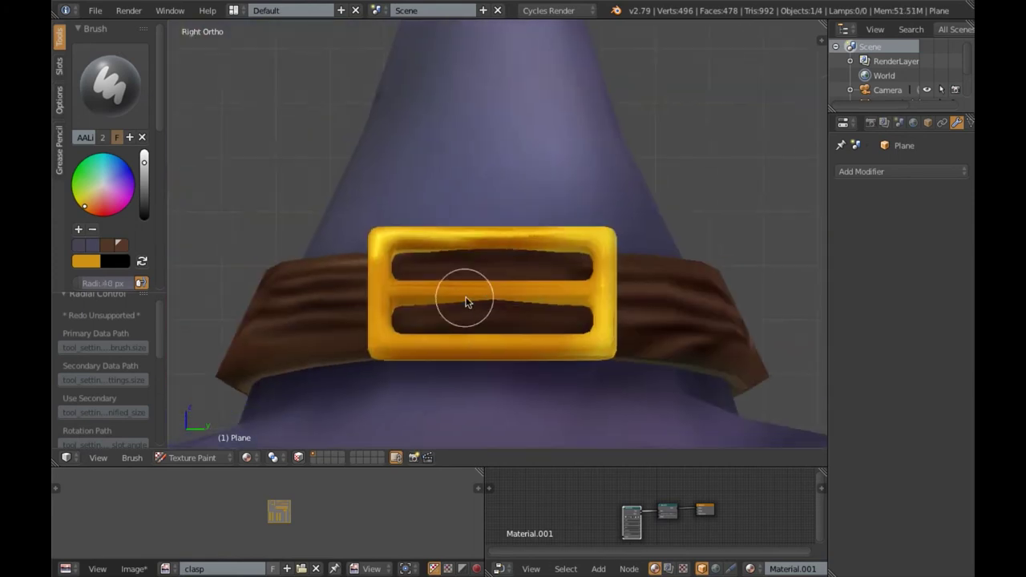
- Smear highlights along the buckle's right edge with the Smear brush, then check it from above
{"action": "left_click", "coordinate": [110, 84]}
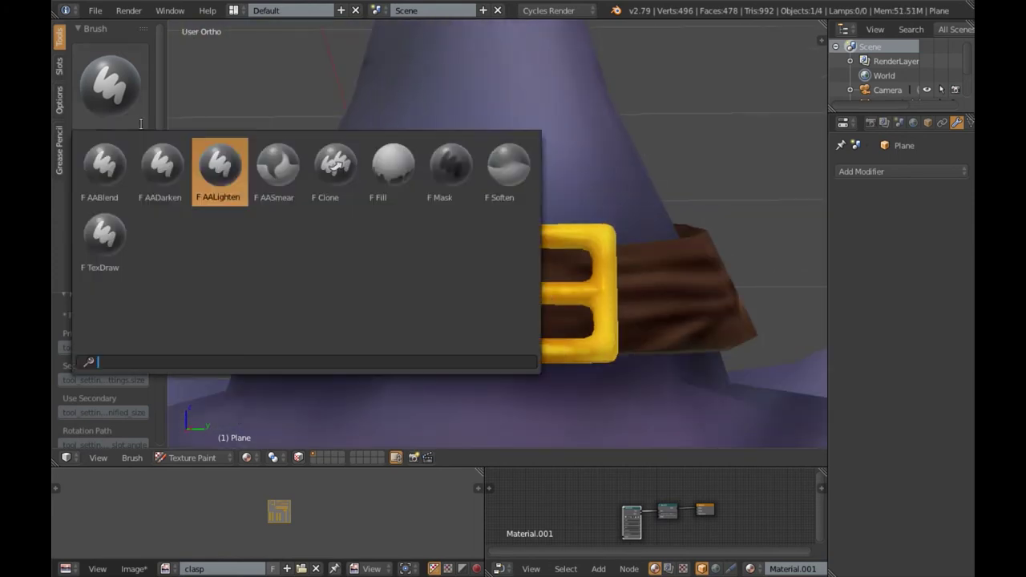
{"action": "left_click", "coordinate": [275, 160]}
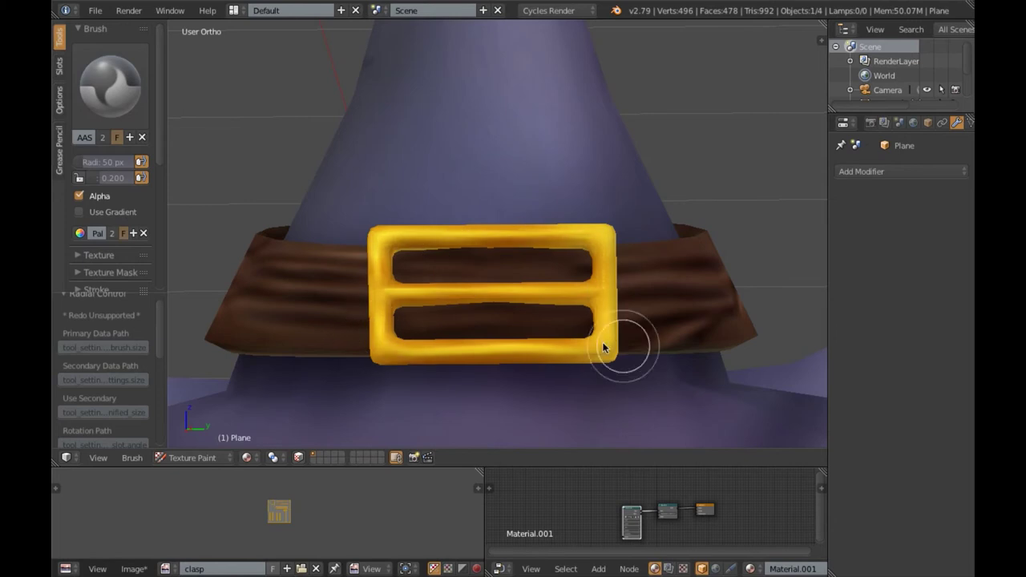
{"action": "mouse_move", "coordinate": [241, 176]}
{"action": "middle_mouse_down"}
{"action": "mouse_move", "coordinate": [369, 213]}
{"action": "mouse_move", "coordinate": [382, 275]}
{"action": "mouse_move", "coordinate": [534, 372]}
{"action": "middle_mouse_up"}
{"action": "scroll", "coordinate": [393, 282], "scroll_direction": "up", "scroll_amount": 2}
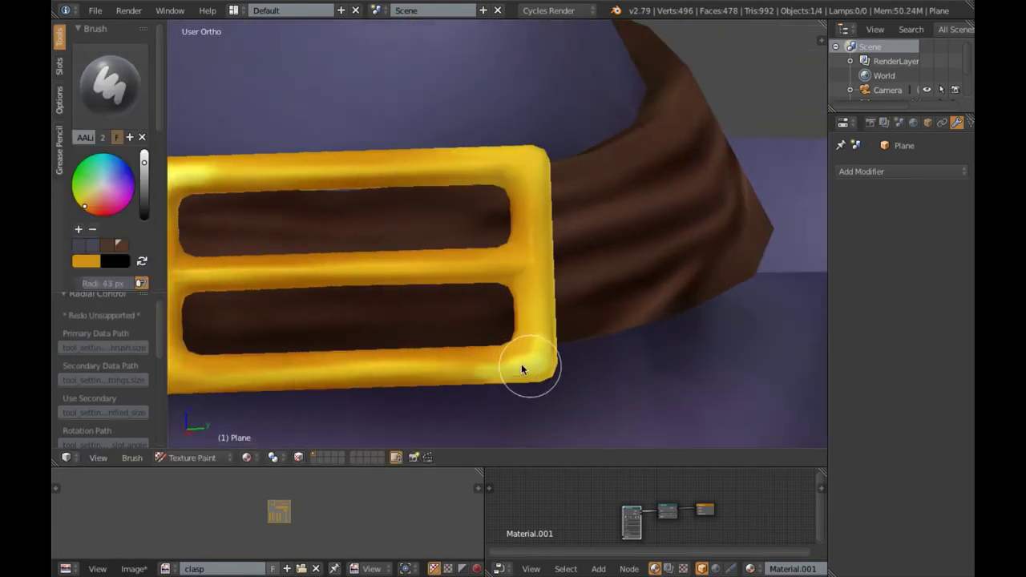
{"action": "left_click_drag", "start_coordinate": [535, 366], "coordinate": [538, 265]}
{"action": "mouse_move", "coordinate": [510, 366]}
{"action": "middle_mouse_down"}
{"action": "mouse_move", "coordinate": [364, 224]}
{"action": "mouse_move", "coordinate": [430, 229]}
{"action": "mouse_move", "coordinate": [449, 275]}
{"action": "mouse_move", "coordinate": [517, 324]}
{"action": "middle_mouse_up"}
{"action": "mouse_move", "coordinate": [518, 214]}
{"action": "middle_mouse_down"}
{"action": "mouse_move", "coordinate": [522, 270]}
{"action": "mouse_move", "coordinate": [476, 366]}
{"action": "mouse_move", "coordinate": [509, 228]}
{"action": "mouse_move", "coordinate": [332, 284]}
{"action": "middle_mouse_up"}
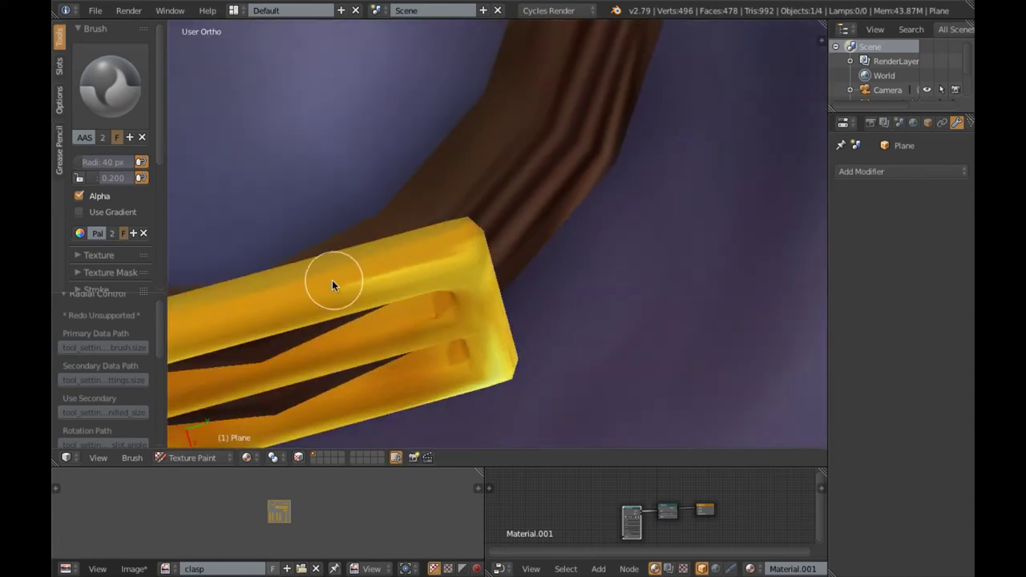
{"action": "scroll", "coordinate": [311, 293], "scroll_direction": "down", "scroll_amount": 5}
{"action": "middle_click_drag", "start_coordinate": [442, 297], "coordinate": [275, 424]}
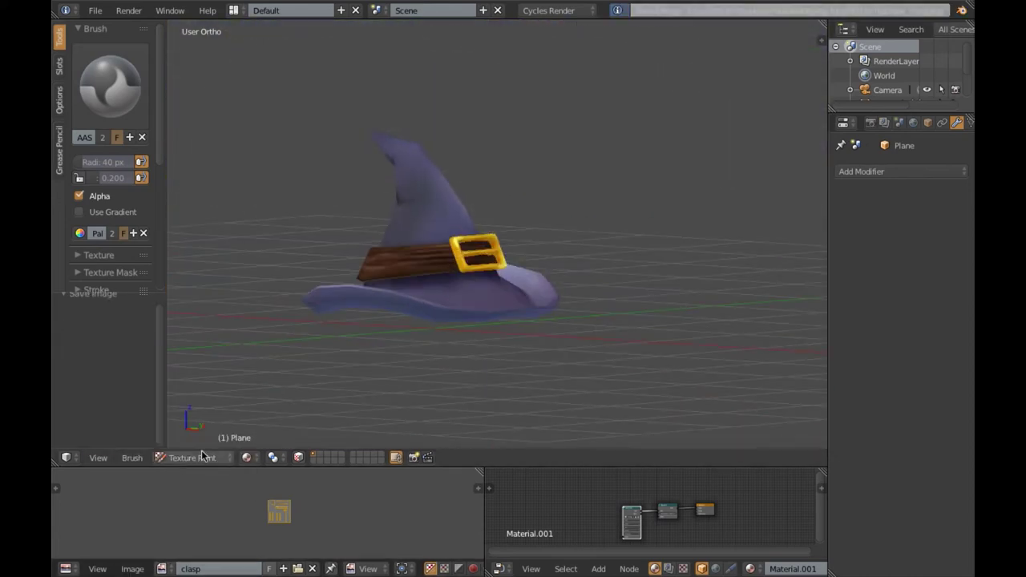
- Save the clasp texture with Alt+S and look around the hat
{"action": "key", "text": "alt+s"}
{"action": "scroll", "coordinate": [480, 184], "scroll_direction": "up", "scroll_amount": 3}
{"action": "scroll", "coordinate": [479, 184], "scroll_direction": "up", "scroll_amount": 5}
{"action": "middle_click_drag", "start_coordinate": [347, 294], "coordinate": [452, 268]}
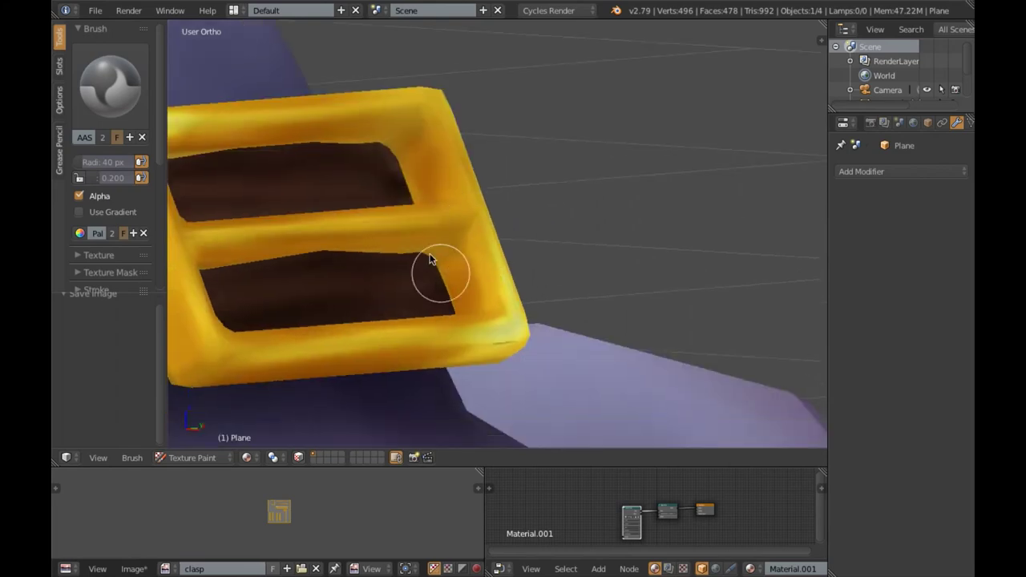
{"action": "scroll", "coordinate": [525, 281], "scroll_direction": "down", "scroll_amount": 5}
{"action": "scroll", "coordinate": [524, 281], "scroll_direction": "up", "scroll_amount": 3}
- Select the hat body and put it into Texture Paint mode
{"action": "right_click", "coordinate": [390, 328]}
{"action": "key", "text": "Tab"}
{"action": "key", "text": "Tab"}
{"action": "left_click", "coordinate": [259, 458]}
{"action": "left_click", "coordinate": [264, 449]}
- Maximize the image editor, pan to the brim area, set it to Paint, and enlarge the brush
{"action": "key", "text": "ctrl+Up"}
{"action": "scroll", "coordinate": [449, 366], "scroll_direction": "up", "scroll_amount": 4}
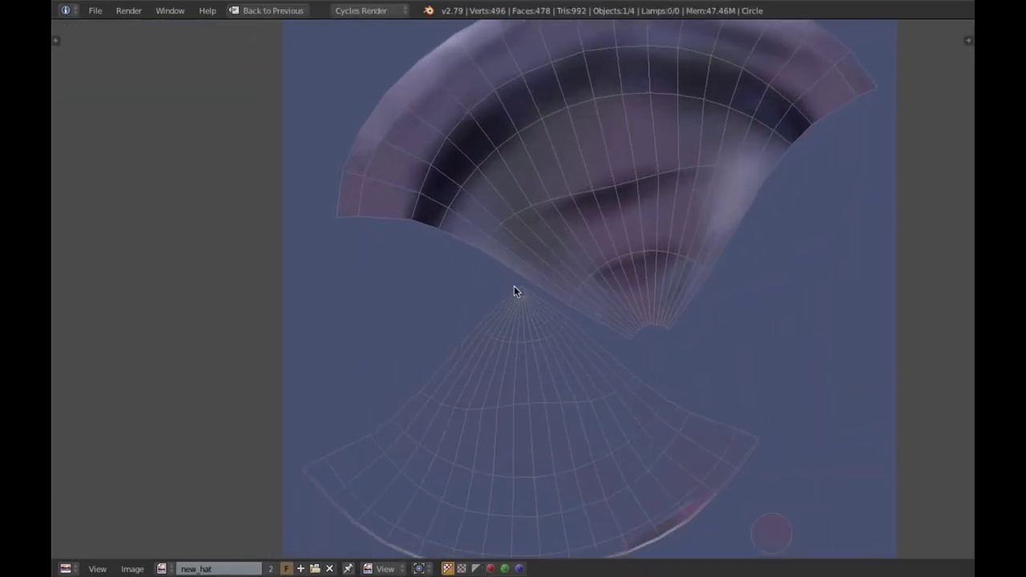
{"action": "middle_click_drag", "start_coordinate": [487, 213], "coordinate": [415, 138]}
{"action": "left_click", "coordinate": [385, 568]}
{"action": "left_click", "coordinate": [377, 539]}
{"action": "key", "text": "t"}
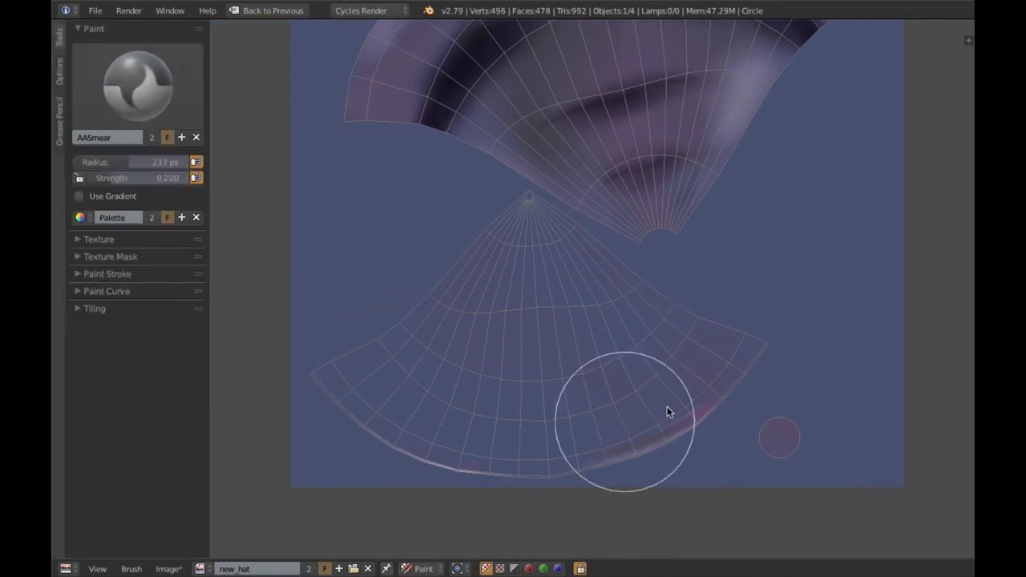
{"action": "left_click", "coordinate": [619, 429]}
- Restore the normal window layout and view the hat from a higher angle
{"action": "scroll", "coordinate": [545, 318], "scroll_direction": "down", "scroll_amount": 5}
{"action": "key", "text": "ctrl+Down"}
{"action": "mouse_move", "coordinate": [536, 292]}
{"action": "middle_mouse_down"}
{"action": "mouse_move", "coordinate": [641, 220]}
{"action": "mouse_move", "coordinate": [545, 309]}
{"action": "mouse_move", "coordinate": [641, 286]}
{"action": "mouse_move", "coordinate": [440, 398]}
{"action": "middle_mouse_up"}
{"action": "scroll", "coordinate": [545, 308], "scroll_direction": "up", "scroll_amount": 3}
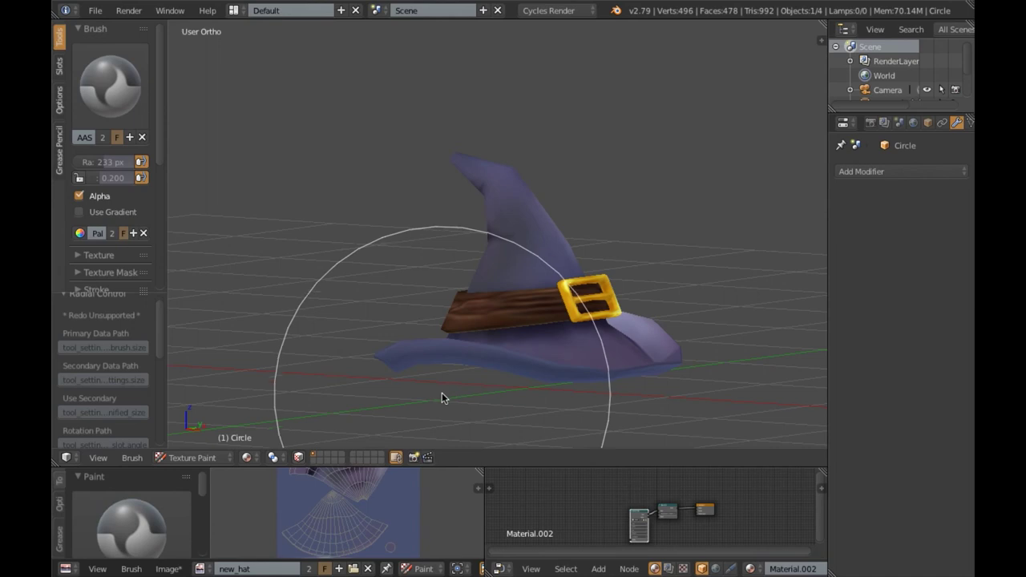
{"action": "middle_click_drag", "start_coordinate": [448, 319], "coordinate": [305, 275]}
- Paint the underside of the hat brim, then blend it with a 69 px Smear brush
{"action": "key", "text": "1"}
{"action": "mouse_move", "coordinate": [257, 238]}
{"action": "middle_mouse_down"}
{"action": "mouse_move", "coordinate": [497, 245]}
{"action": "mouse_move", "coordinate": [435, 266]}
{"action": "mouse_move", "coordinate": [561, 312]}
{"action": "mouse_move", "coordinate": [531, 339]}
{"action": "mouse_move", "coordinate": [543, 289]}
{"action": "middle_mouse_up"}
{"action": "key", "text": "f"}
{"action": "middle_click_drag", "start_coordinate": [685, 267], "coordinate": [291, 105]}
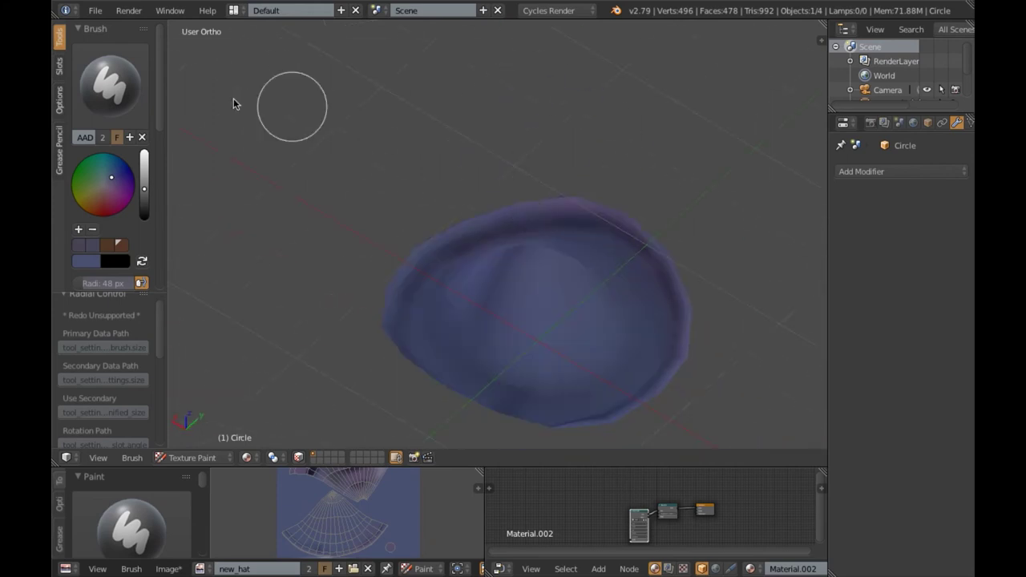
{"action": "key", "text": "2"}
{"action": "scroll", "coordinate": [515, 252], "scroll_direction": "up", "scroll_amount": 3}
{"action": "key", "text": "f"}
{"action": "left_click", "coordinate": [510, 233]}
{"action": "mouse_move", "coordinate": [510, 234]}
{"action": "middle_mouse_down"}
{"action": "mouse_move", "coordinate": [600, 347]}
{"action": "mouse_move", "coordinate": [374, 304]}
{"action": "mouse_move", "coordinate": [355, 222]}
{"action": "middle_mouse_up"}
- Save the new_hat texture image
{"action": "middle_click_drag", "start_coordinate": [540, 233], "coordinate": [534, 295]}
{"action": "scroll", "coordinate": [535, 295], "scroll_direction": "down", "scroll_amount": 5}
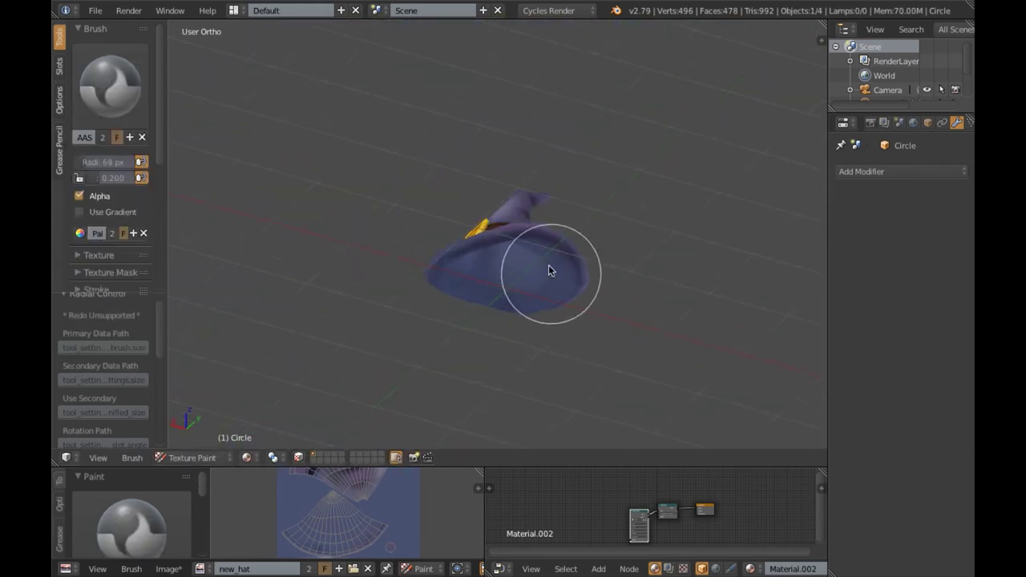
{"action": "left_click", "coordinate": [168, 569]}
{"action": "left_click", "coordinate": [204, 465]}
{"action": "scroll", "coordinate": [652, 317], "scroll_direction": "down", "scroll_amount": 3}
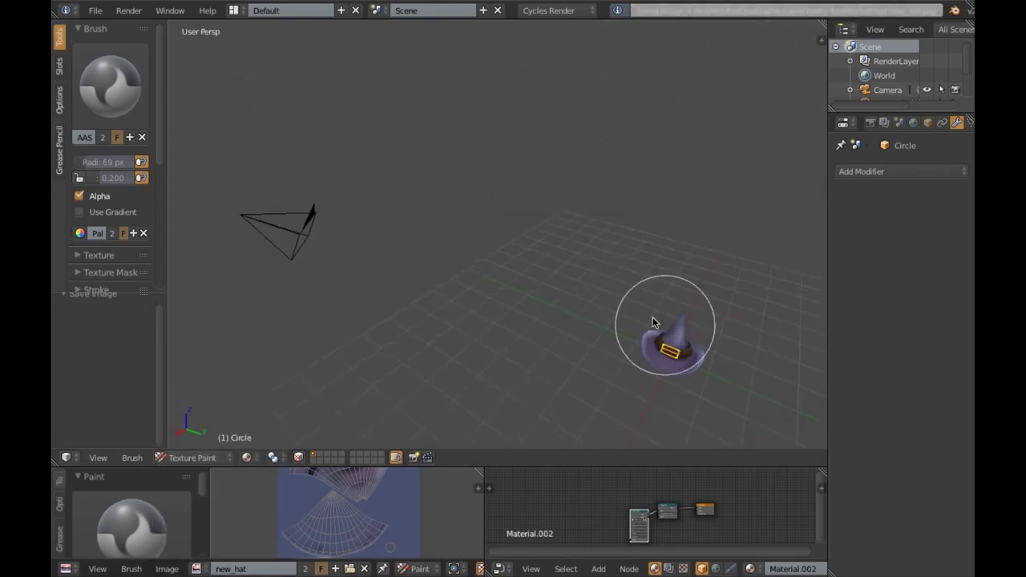
- Return to Object Mode with nothing selected and view the finished hat
{"action": "key", "text": "ctrl+Tab"}
{"action": "scroll", "coordinate": [521, 297], "scroll_direction": "up", "scroll_amount": 5}
{"action": "key", "text": "a"}
{"action": "mouse_move", "coordinate": [520, 297]}
{"action": "middle_mouse_down"}
{"action": "mouse_move", "coordinate": [566, 225]}
{"action": "mouse_move", "coordinate": [380, 232]}
{"action": "mouse_move", "coordinate": [597, 222]}
{"action": "mouse_move", "coordinate": [408, 208]}
{"action": "mouse_move", "coordinate": [585, 211]}
{"action": "mouse_move", "coordinate": [587, 233]}
{"action": "middle_mouse_up"}
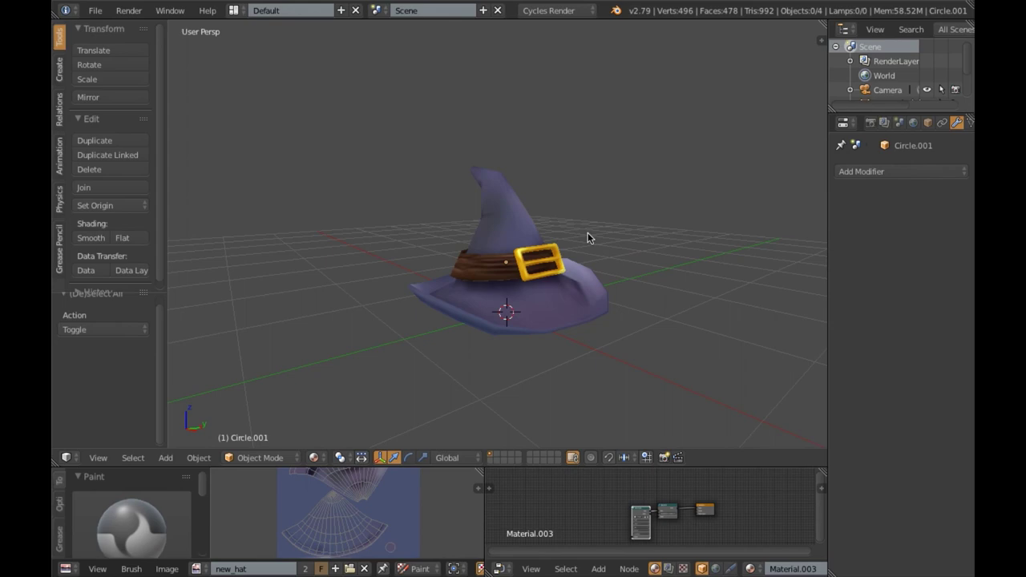